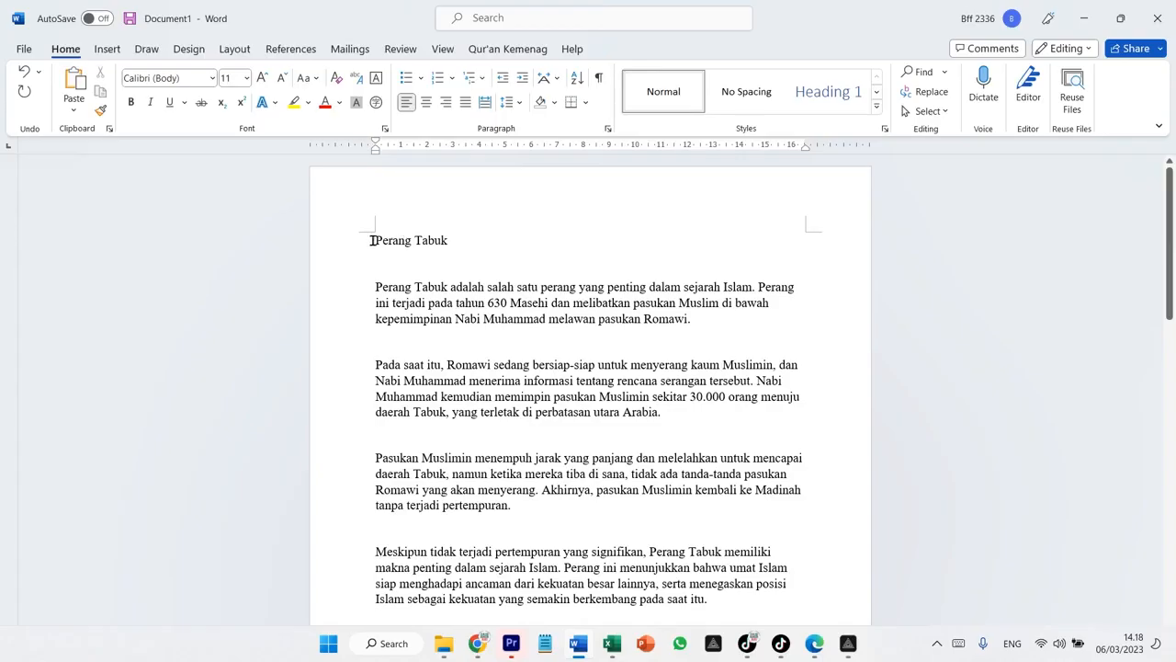
Make the title 'Perang Tabuk' bold
{"action": "left_click_drag", "start_coordinate": [371, 239], "coordinate": [401, 241]}
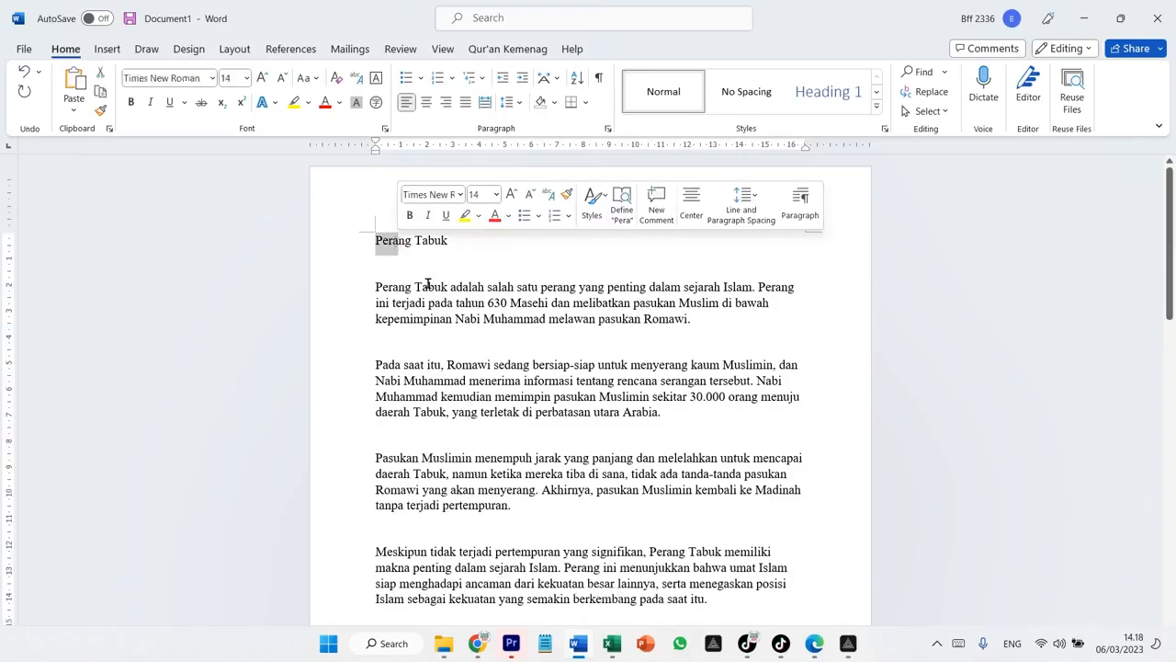
{"action": "key", "text": "Down"}
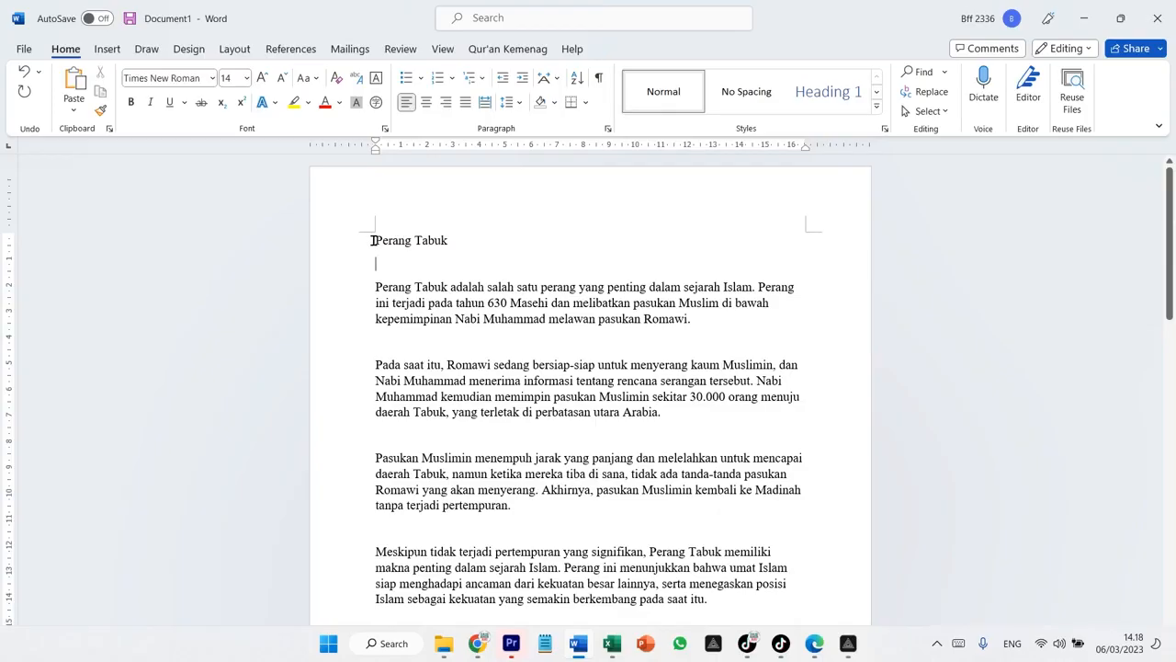
{"action": "left_click_drag", "start_coordinate": [371, 240], "coordinate": [458, 241]}
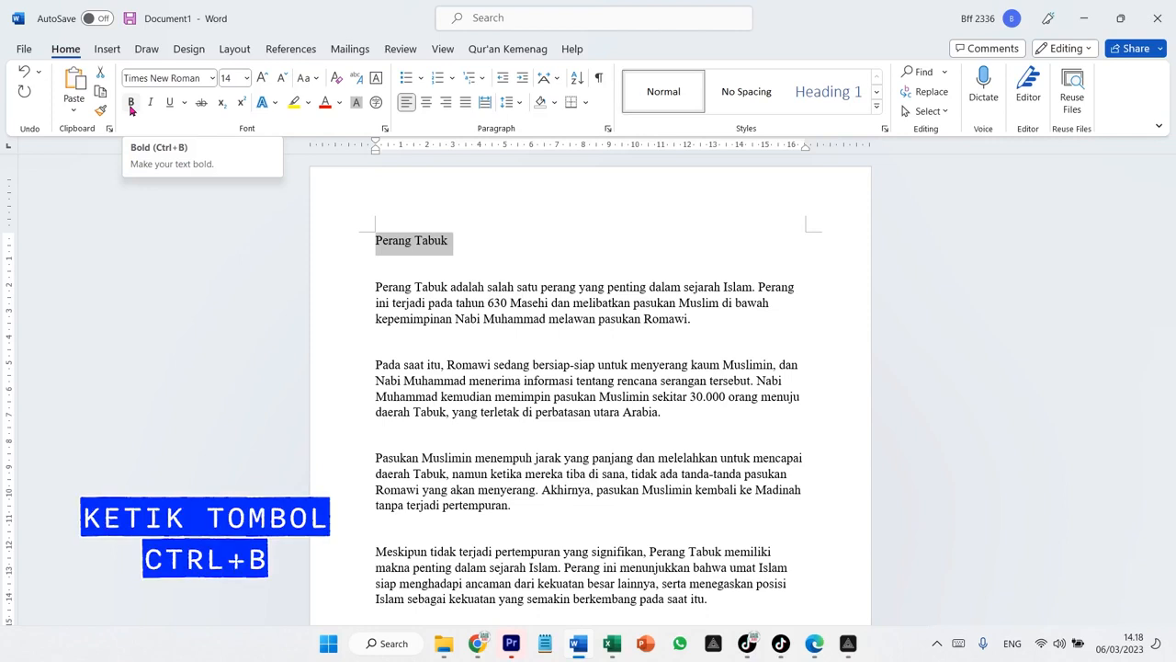
{"action": "key", "text": "ctrl+b"}
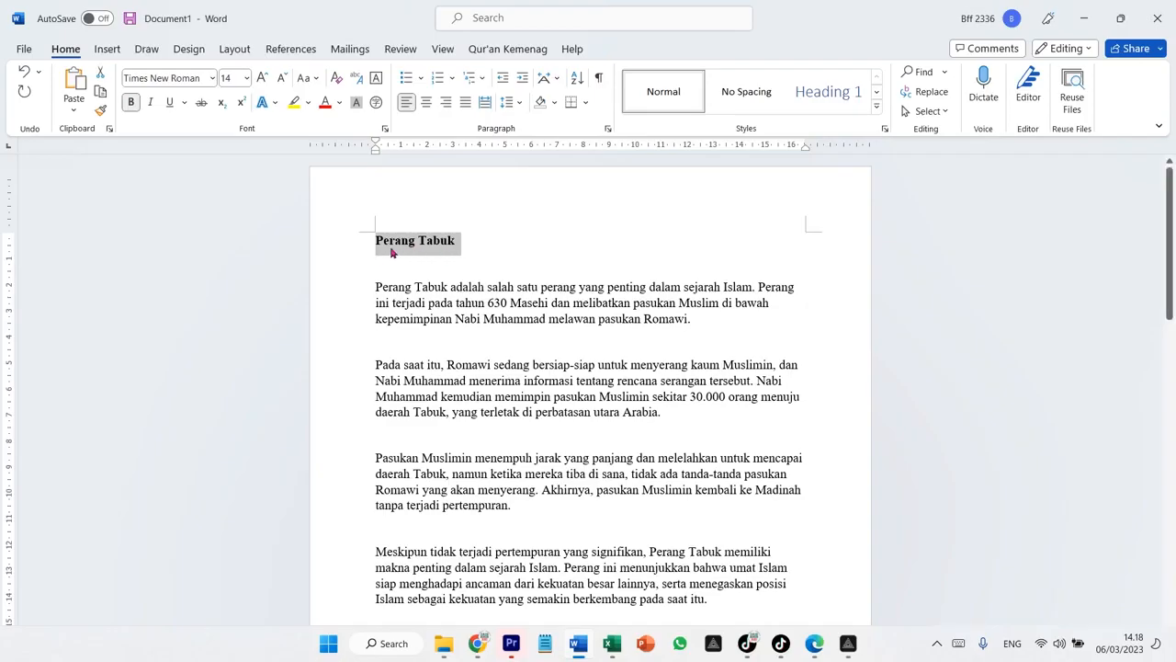
{"action": "left_click_drag", "start_coordinate": [376, 236], "coordinate": [475, 230]}
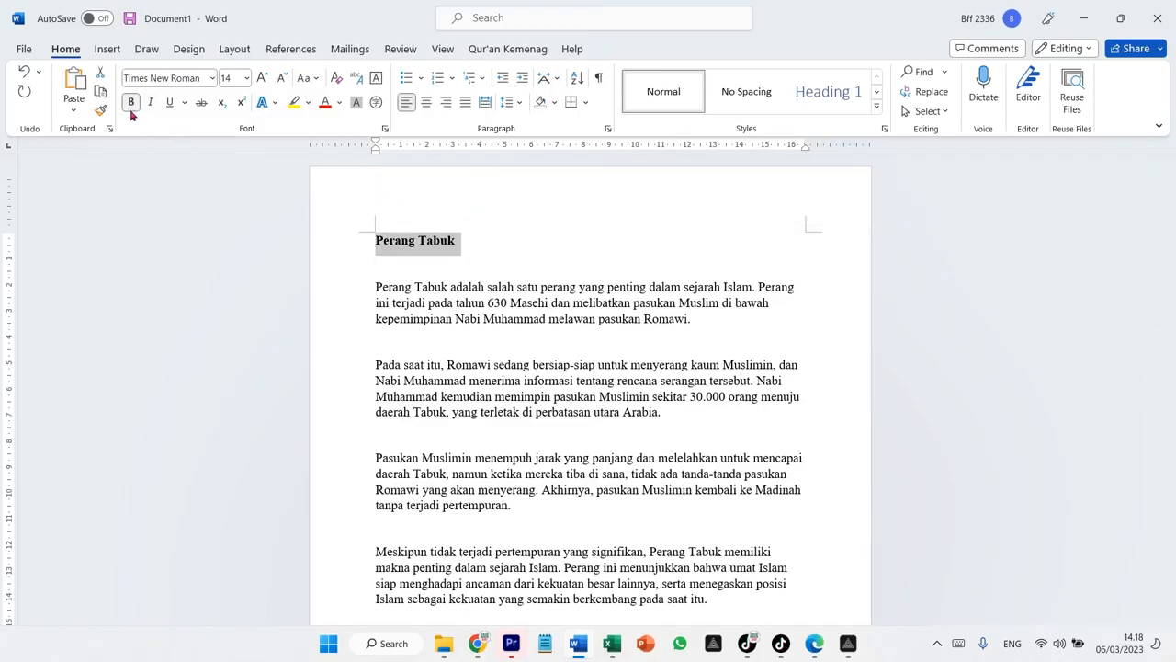
{"action": "left_click", "coordinate": [574, 337]}
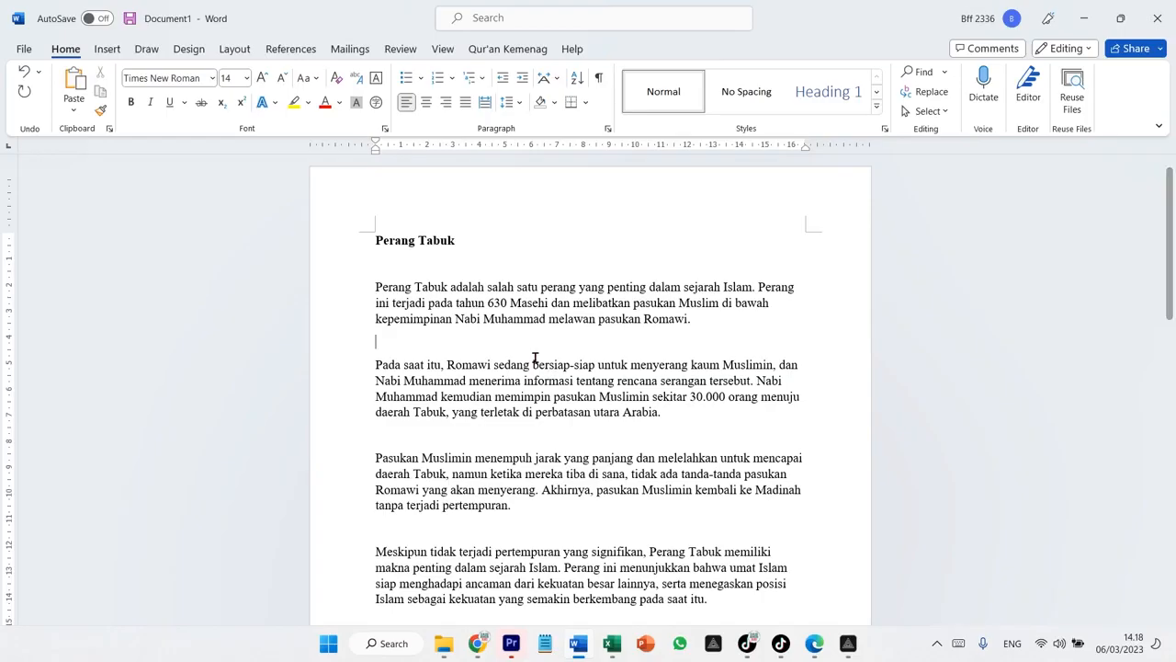
Italicize and underline the words 'Kaisar Heraclius' in the second paragraph of the second page
{"action": "scroll", "coordinate": [534, 358], "scroll_direction": "down", "scroll_amount": 15}
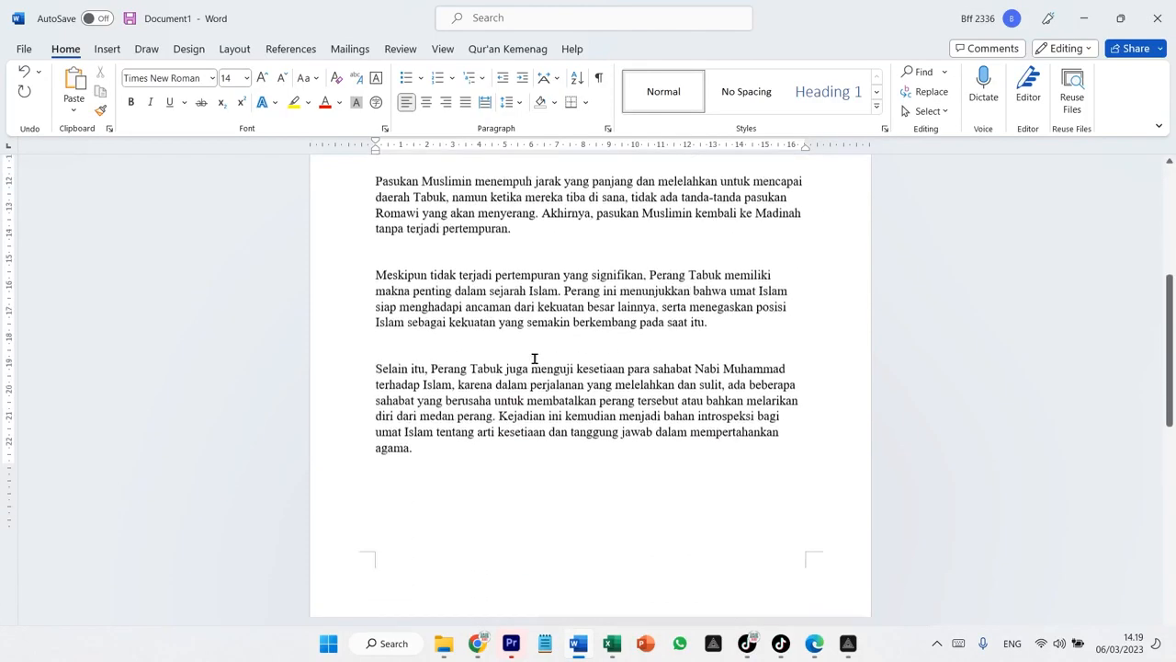
{"action": "scroll", "coordinate": [535, 358], "scroll_direction": "down", "scroll_amount": 2}
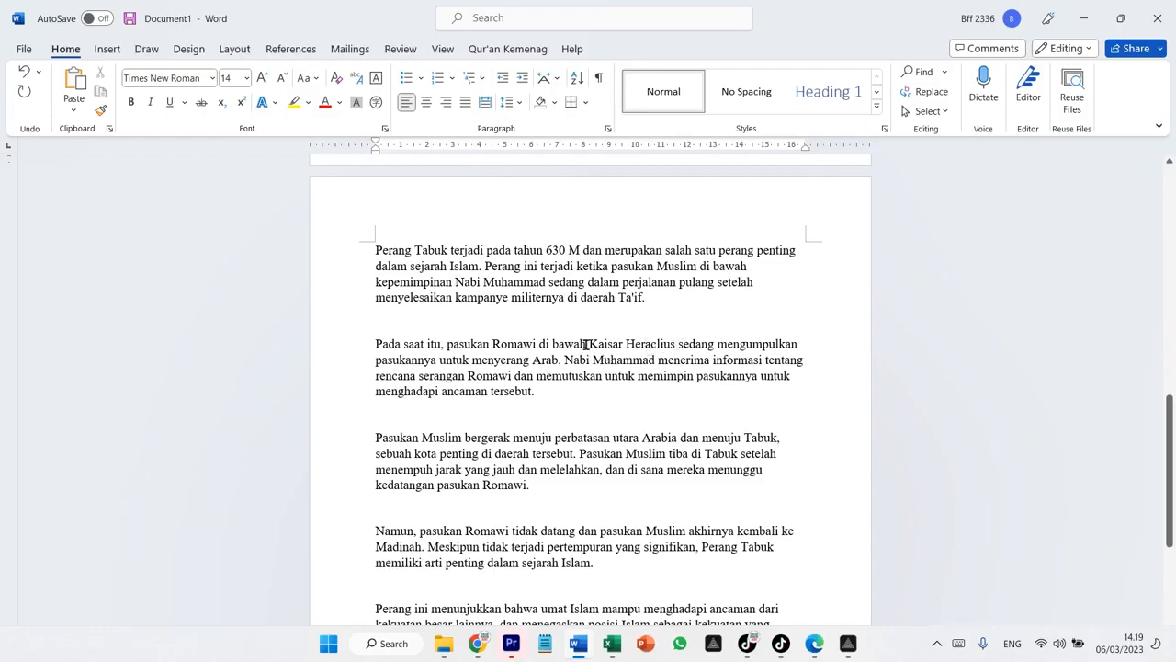
{"action": "left_click_drag", "start_coordinate": [586, 344], "coordinate": [677, 343]}
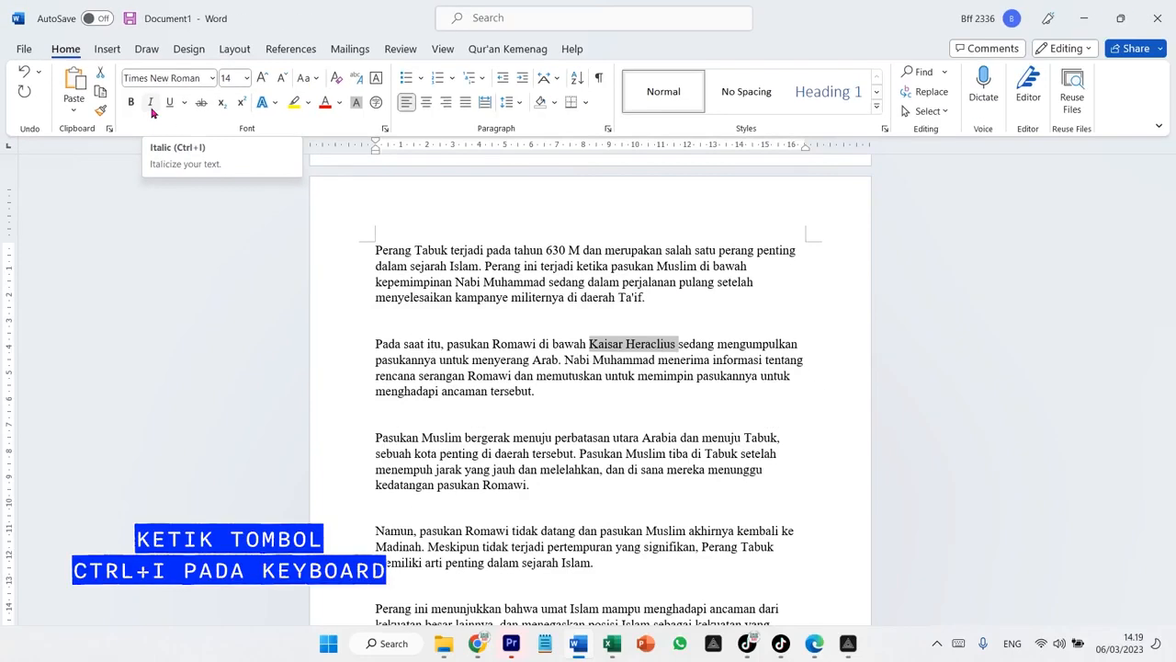
{"action": "key", "text": "ctrl+i"}
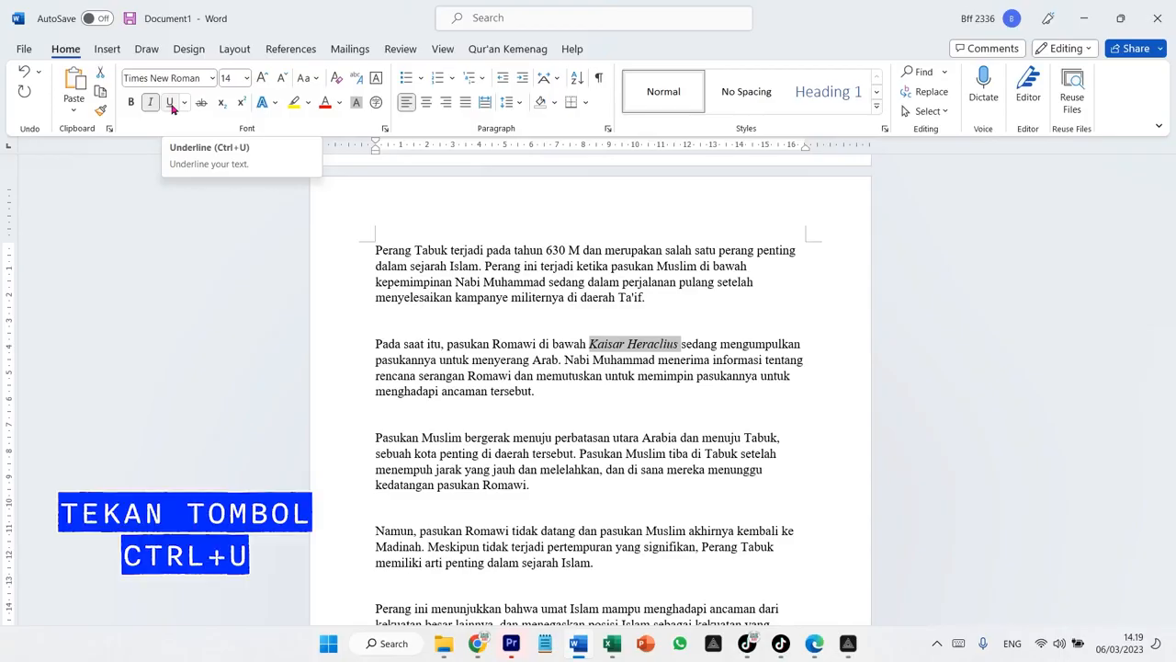
{"action": "key", "text": "ctrl+u"}
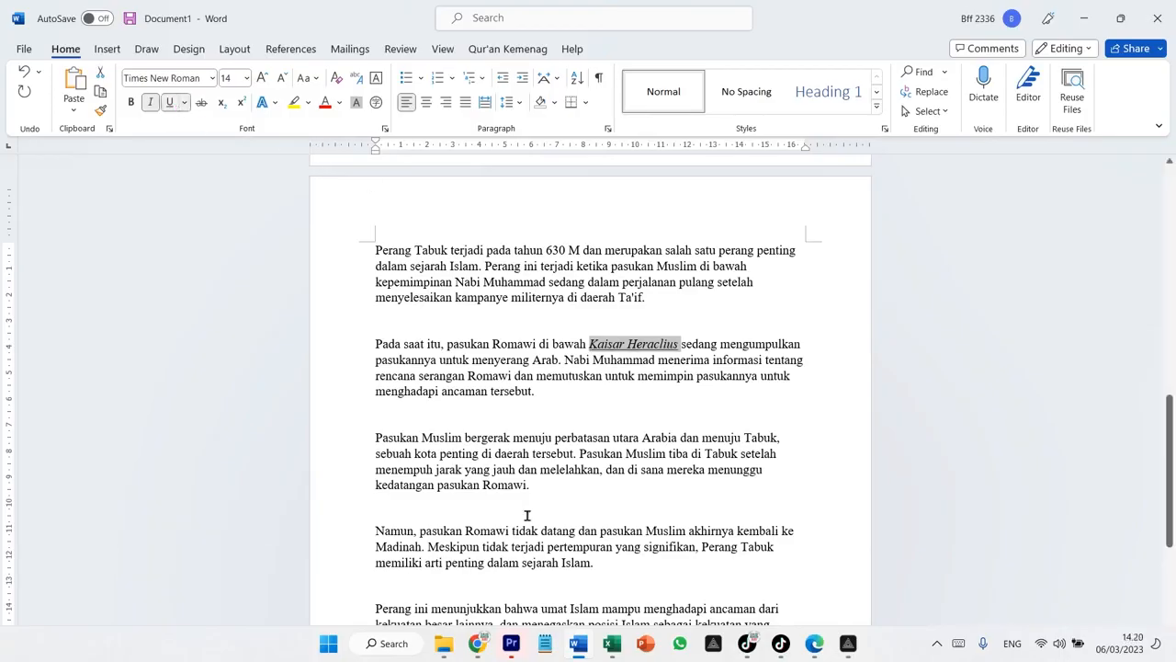
{"action": "left_click", "coordinate": [628, 369]}
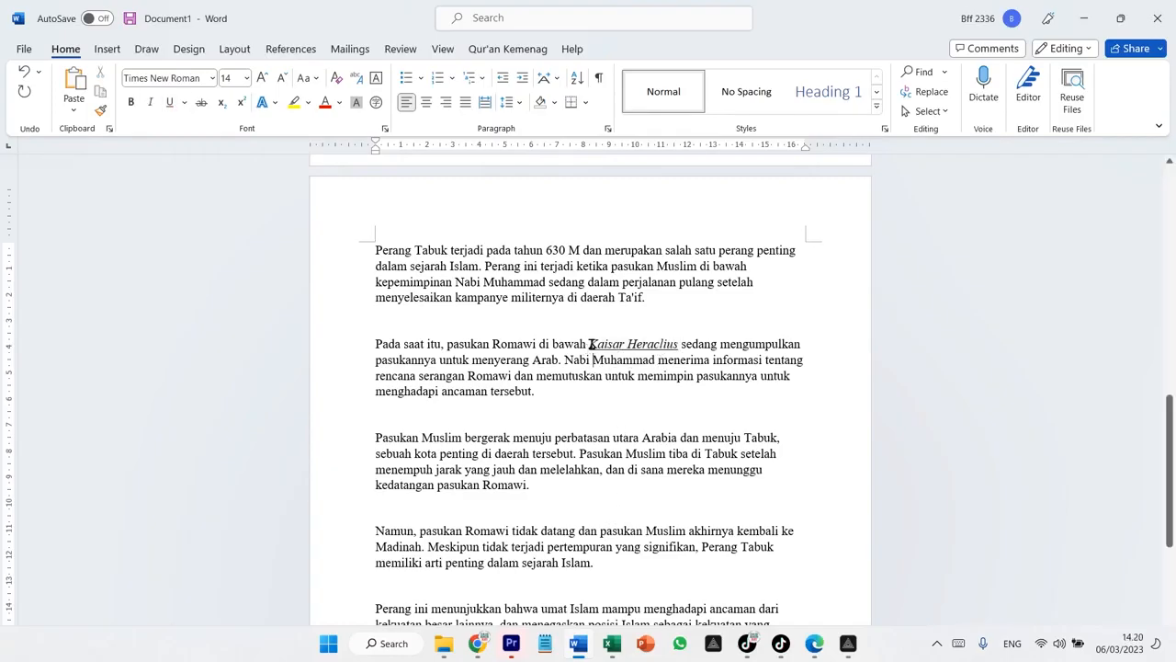
Change the underline of 'Kaisar Heraclius' to the thick underline style
{"action": "left_click_drag", "start_coordinate": [590, 343], "coordinate": [665, 345]}
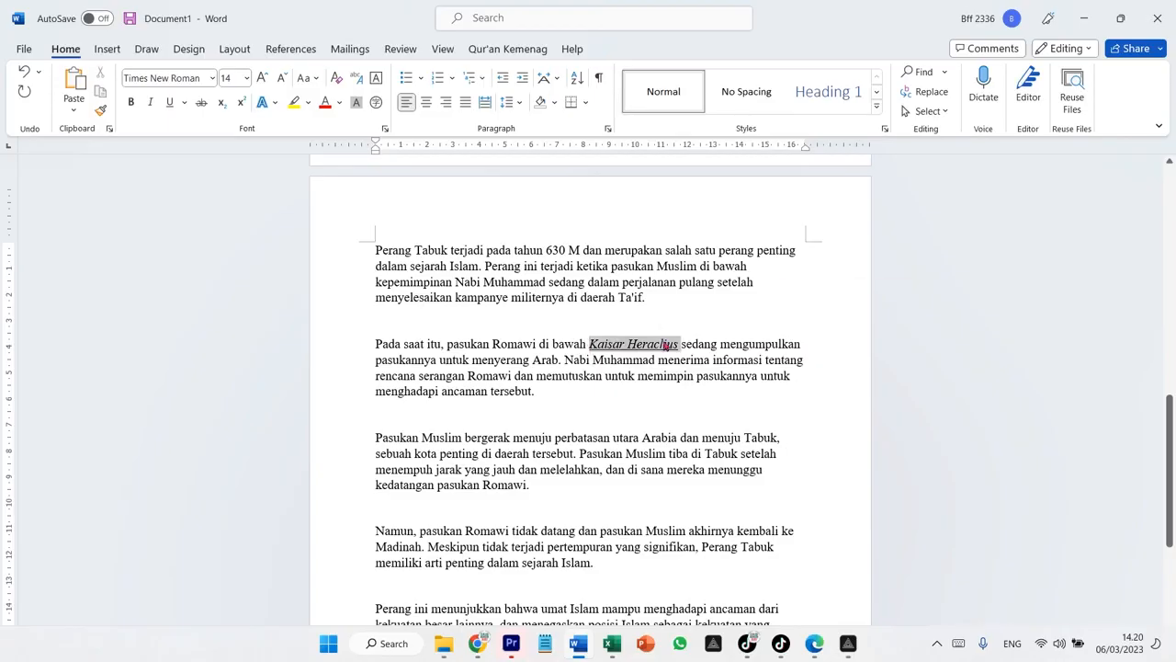
{"action": "left_click", "coordinate": [185, 102]}
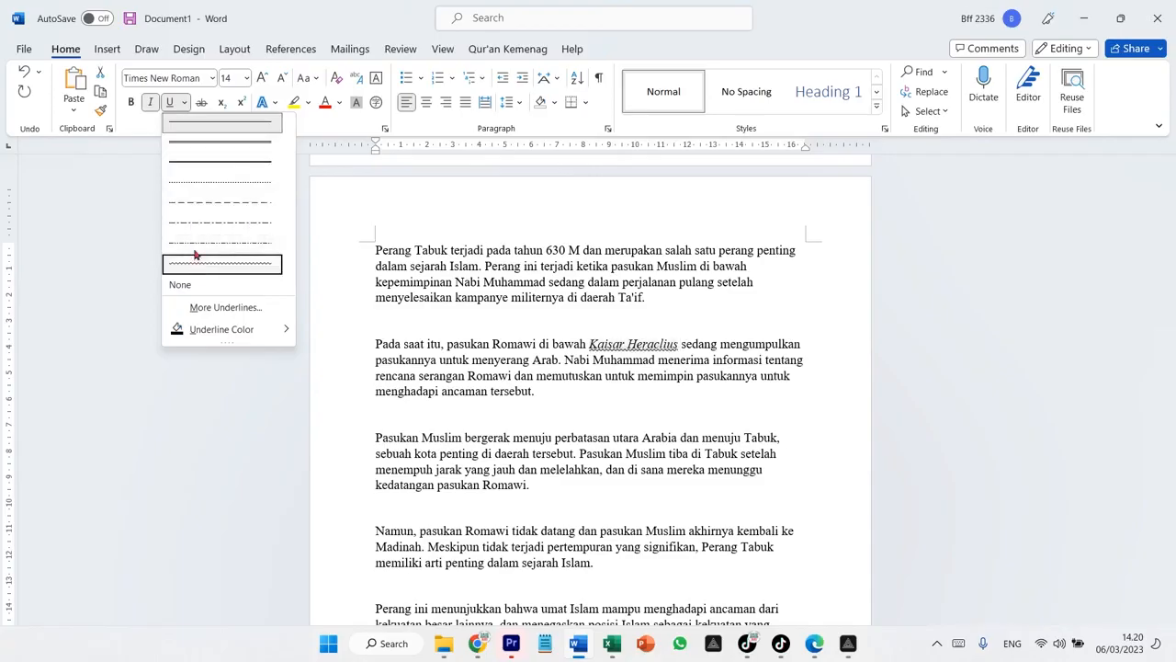
{"action": "left_click", "coordinate": [192, 165]}
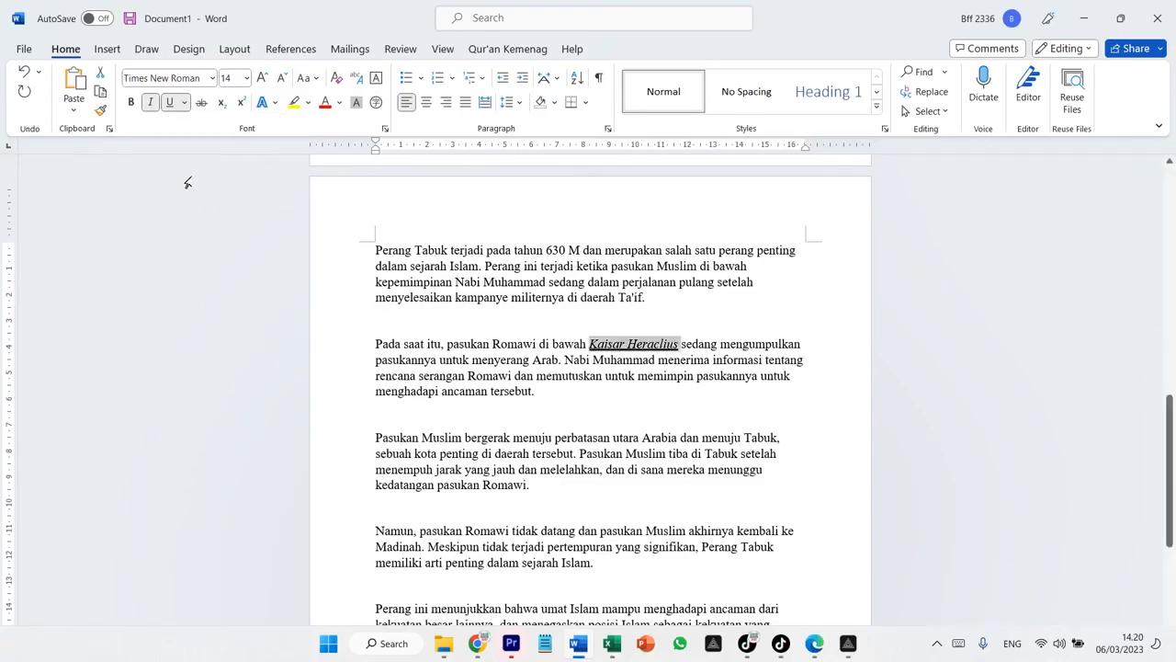
{"action": "left_click", "coordinate": [608, 389]}
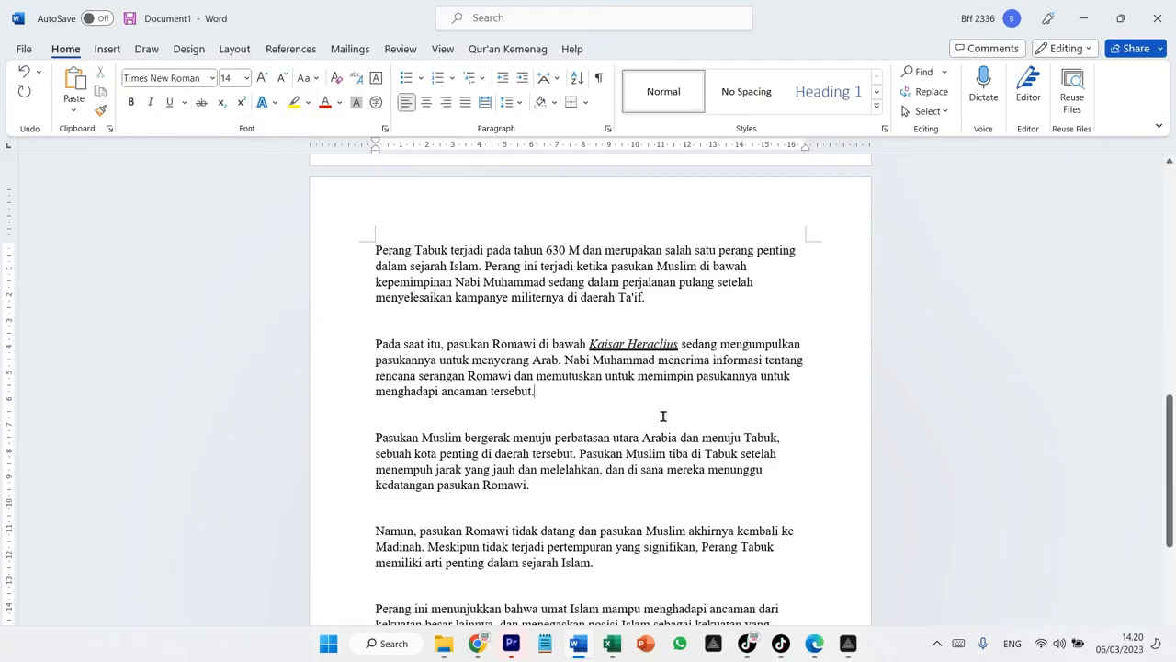
{"action": "scroll", "coordinate": [621, 430], "scroll_direction": "down", "scroll_amount": 1}
{"action": "scroll", "coordinate": [620, 429], "scroll_direction": "down", "scroll_amount": 5}
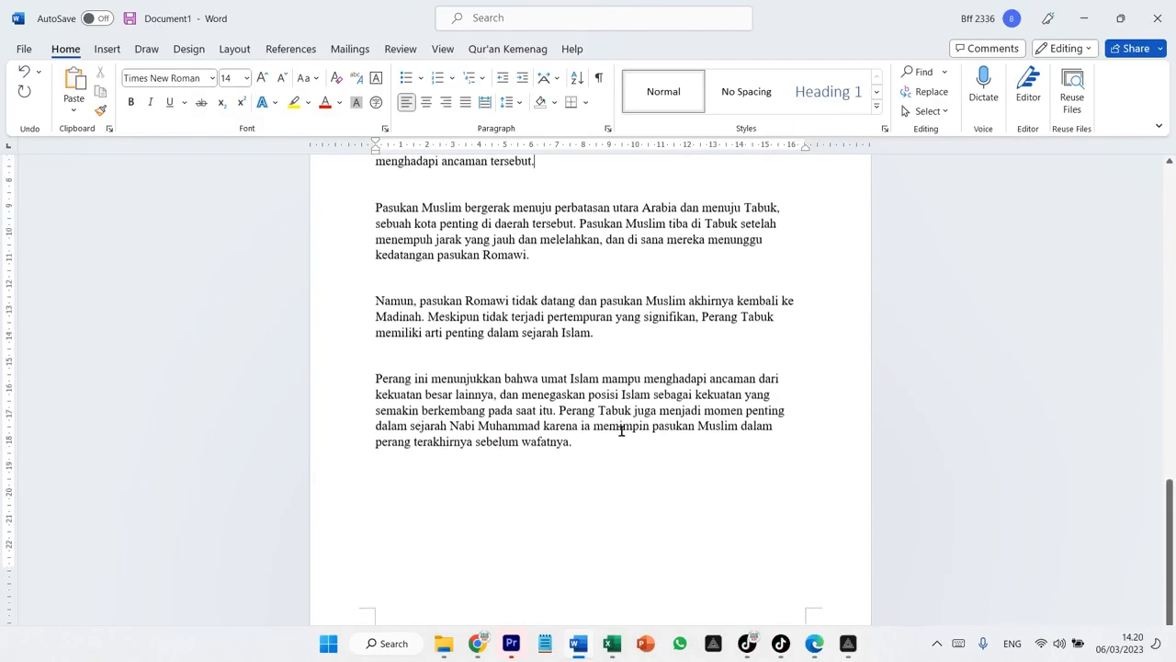
{"action": "scroll", "coordinate": [499, 444], "scroll_direction": "up", "scroll_amount": 6}
{"action": "scroll", "coordinate": [501, 444], "scroll_direction": "up", "scroll_amount": 10}
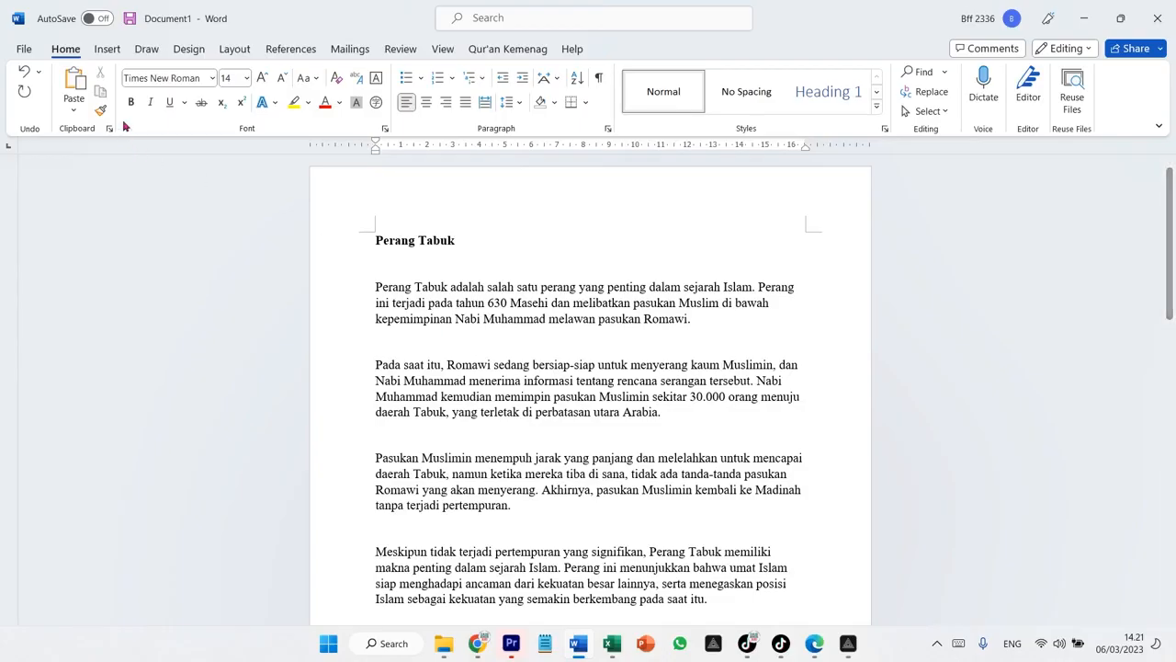
Replace all occurrences of 'tabuk' with 'tabuk' formatted bold using Find and Replace
{"action": "left_click", "coordinate": [930, 93]}
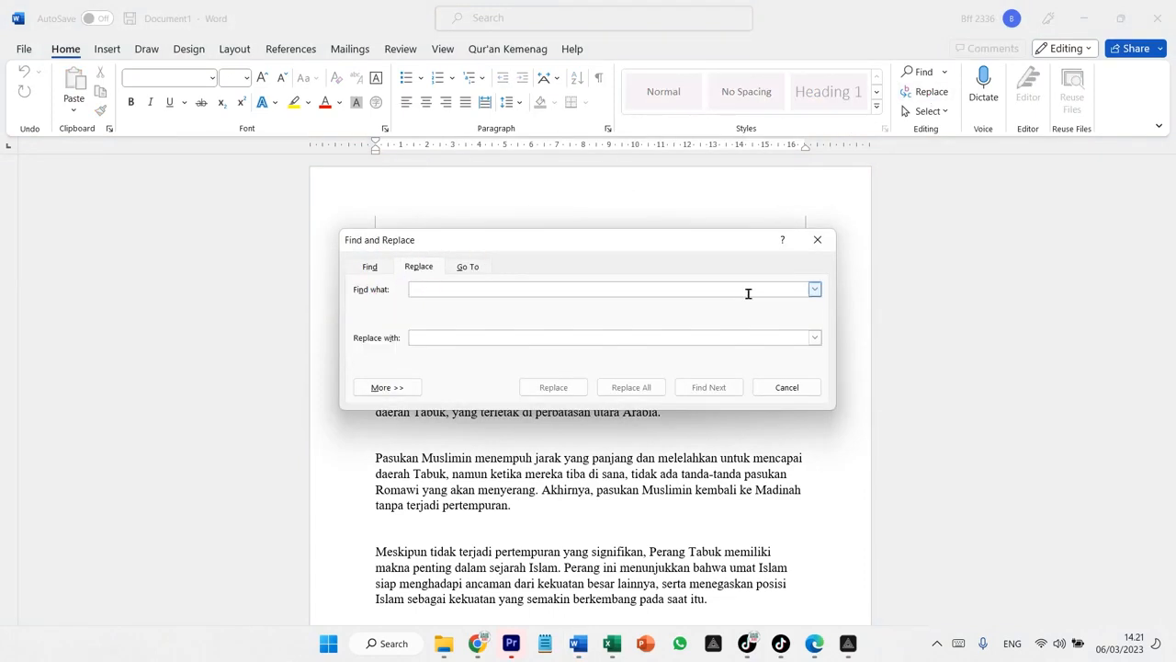
{"action": "type", "text": "tabuk"}
{"action": "key", "text": "Tab"}
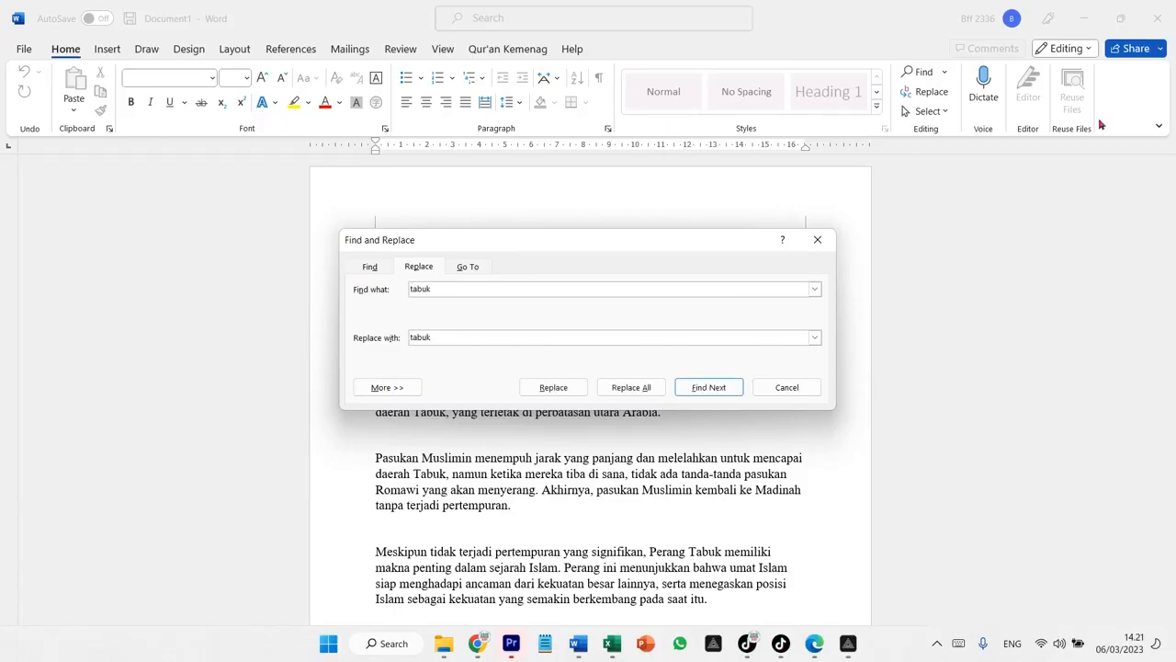
{"action": "left_click_drag", "start_coordinate": [435, 336], "coordinate": [389, 340]}
{"action": "key", "text": "ctrl+b"}
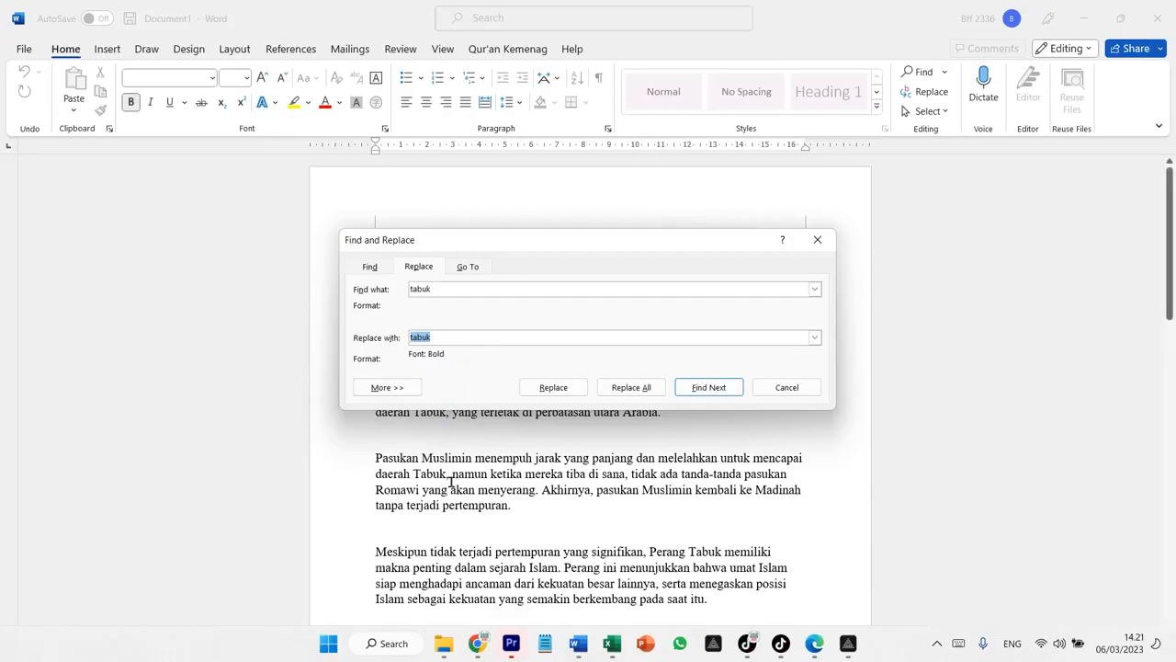
{"action": "left_click", "coordinate": [629, 389]}
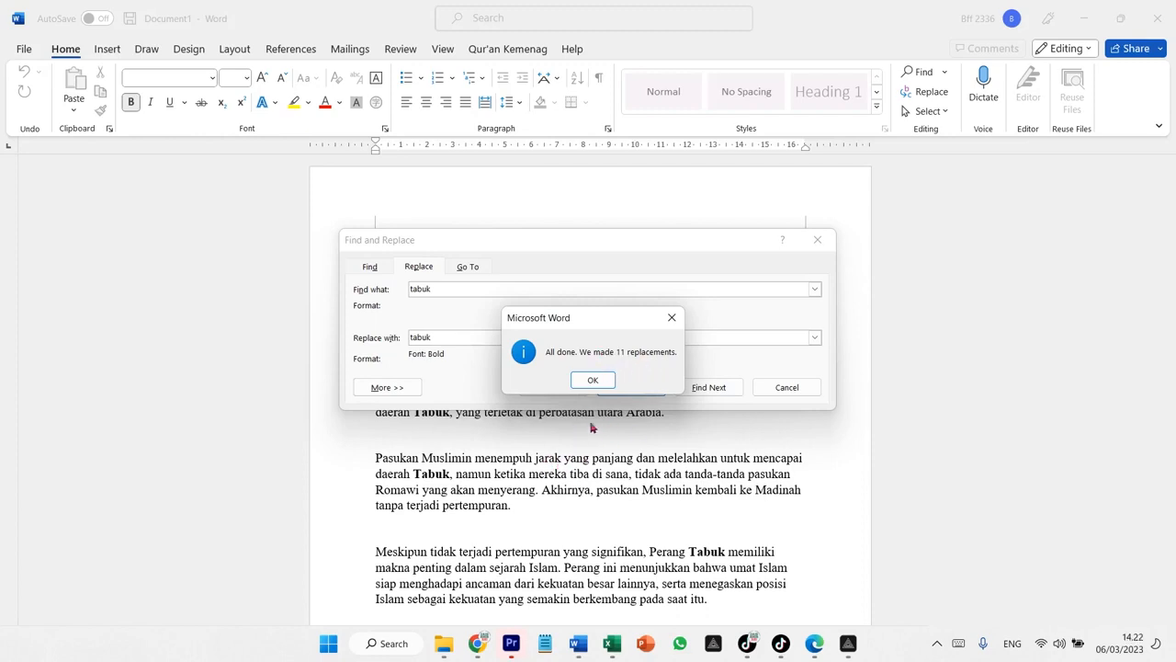
{"action": "left_click", "coordinate": [592, 380]}
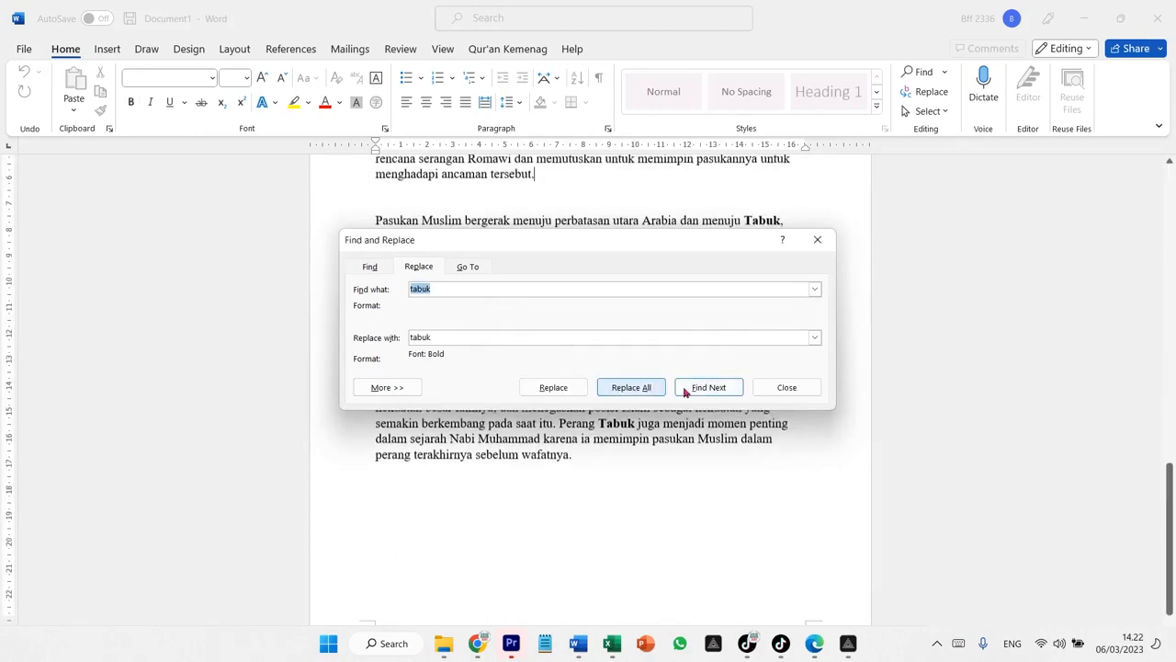
{"action": "left_click", "coordinate": [787, 387]}
Scroll through the document to review the replaced Tabuk occurrences
{"action": "scroll", "coordinate": [678, 544], "scroll_direction": "up", "scroll_amount": 5}
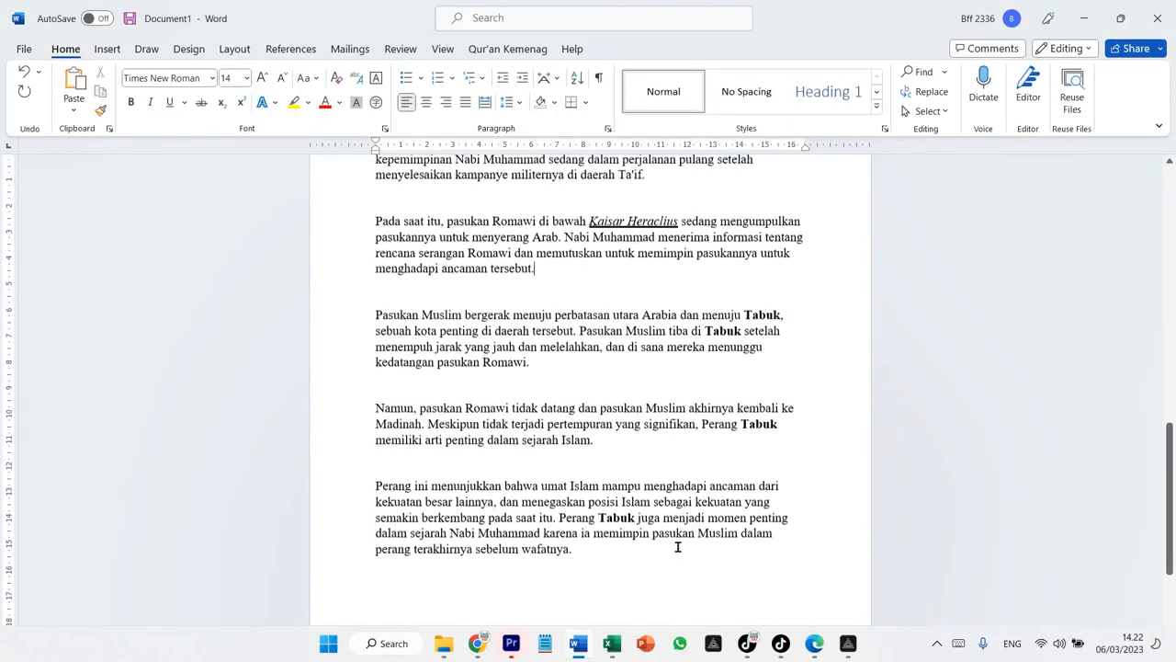
{"action": "scroll", "coordinate": [677, 546], "scroll_direction": "down", "scroll_amount": 5}
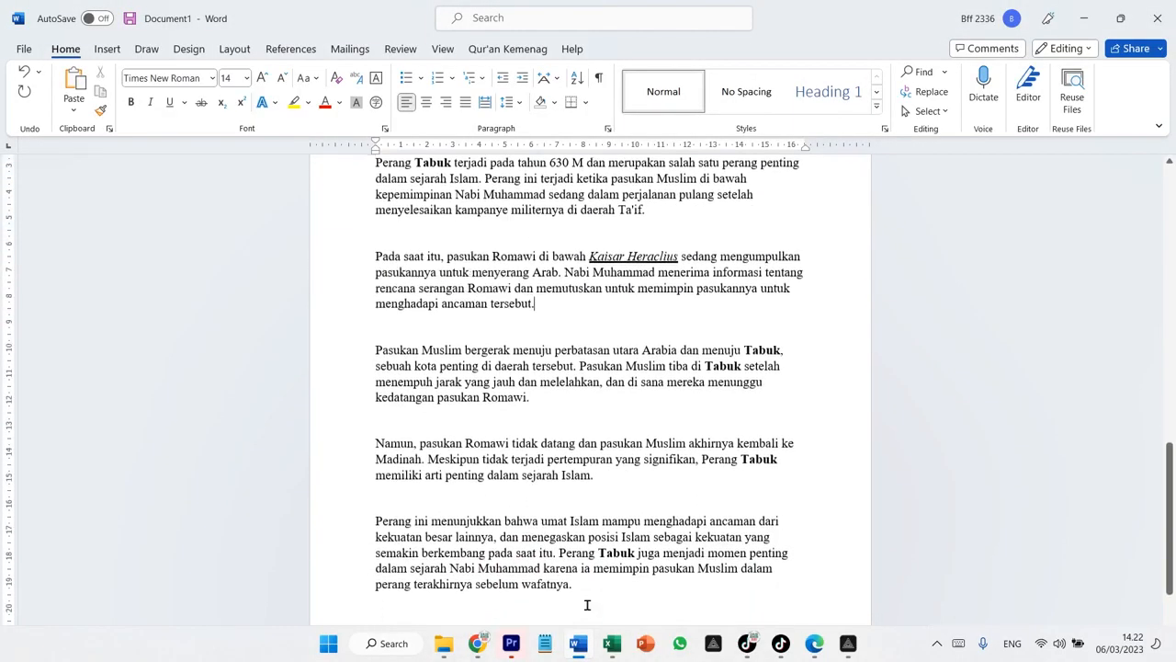
{"action": "scroll", "coordinate": [613, 525], "scroll_direction": "up", "scroll_amount": 4}
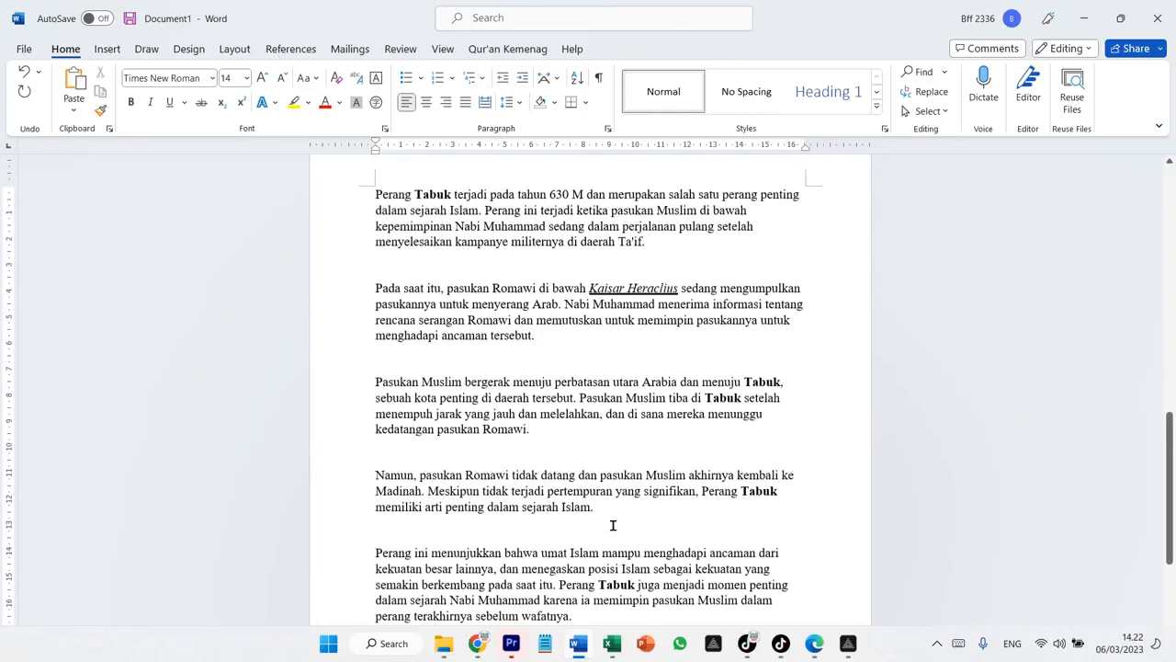
{"action": "scroll", "coordinate": [613, 525], "scroll_direction": "up", "scroll_amount": 12}
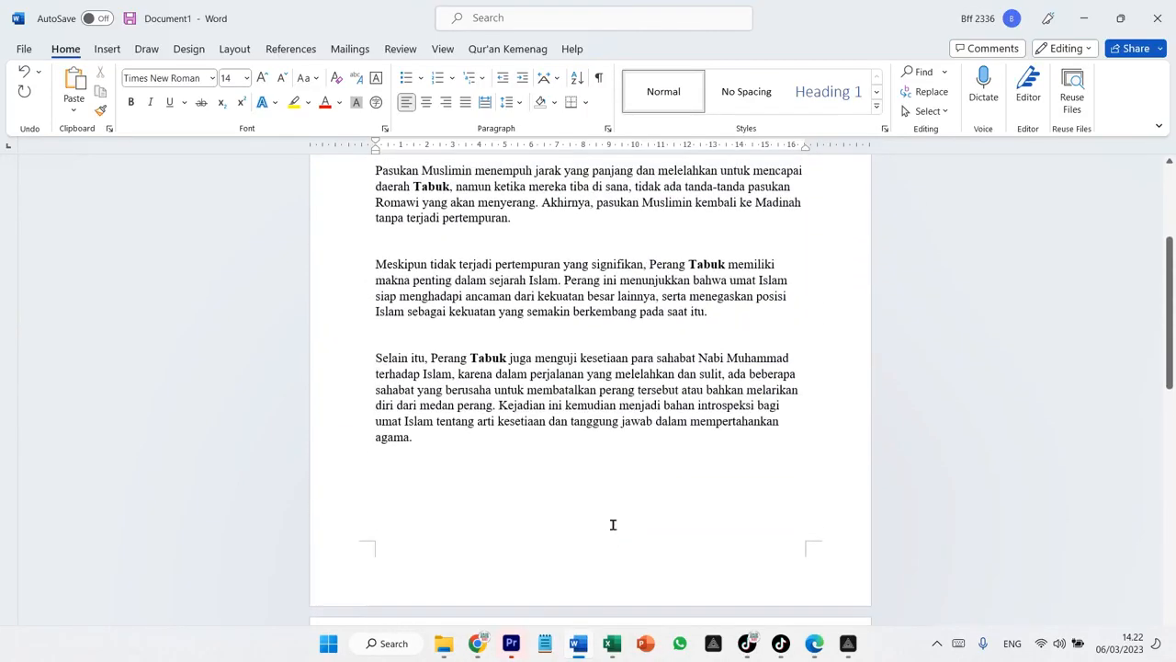
{"action": "scroll", "coordinate": [589, 532], "scroll_direction": "down", "scroll_amount": 18}
{"action": "scroll", "coordinate": [589, 532], "scroll_direction": "up", "scroll_amount": 3}
{"action": "scroll", "coordinate": [588, 530], "scroll_direction": "down", "scroll_amount": 2}
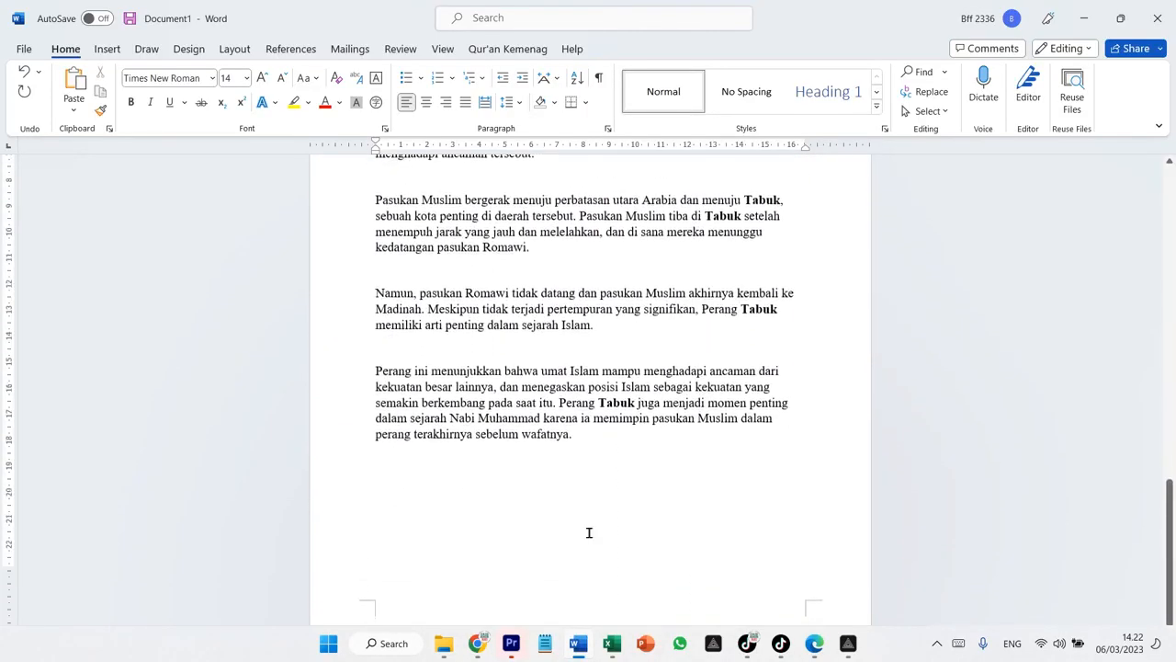
{"action": "scroll", "coordinate": [588, 533], "scroll_direction": "up", "scroll_amount": 2}
{"action": "scroll", "coordinate": [588, 542], "scroll_direction": "down", "scroll_amount": 3}
Add a new line at the end of the document and type 'Kalimat Tebal' in bold
{"action": "left_click", "coordinate": [604, 403]}
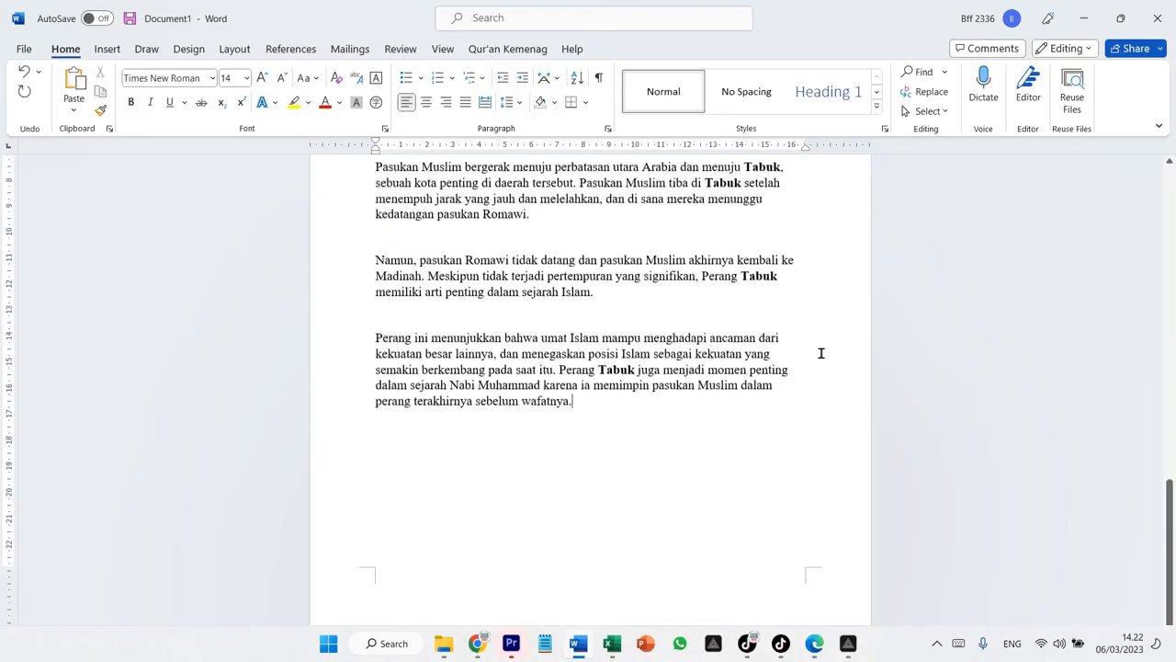
{"action": "key", "text": "Return"}
{"action": "left_click", "coordinate": [131, 103]}
{"action": "type", "text": "Ka"}
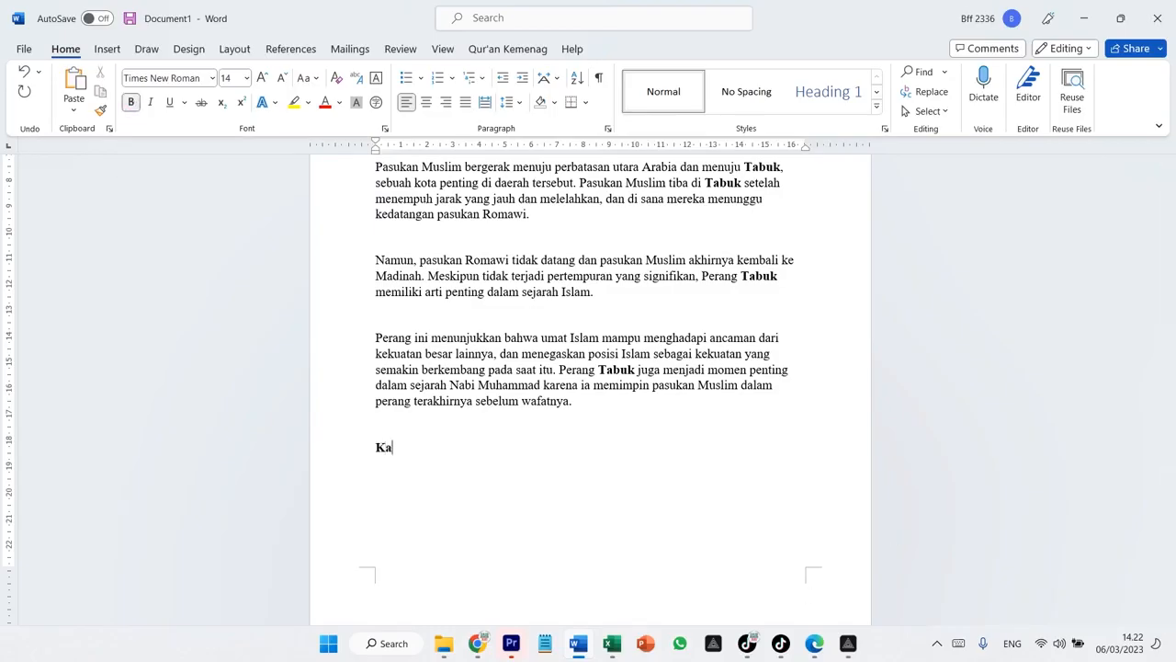
{"action": "type", "text": "limat Tebal"}
{"action": "key", "text": "Return"}
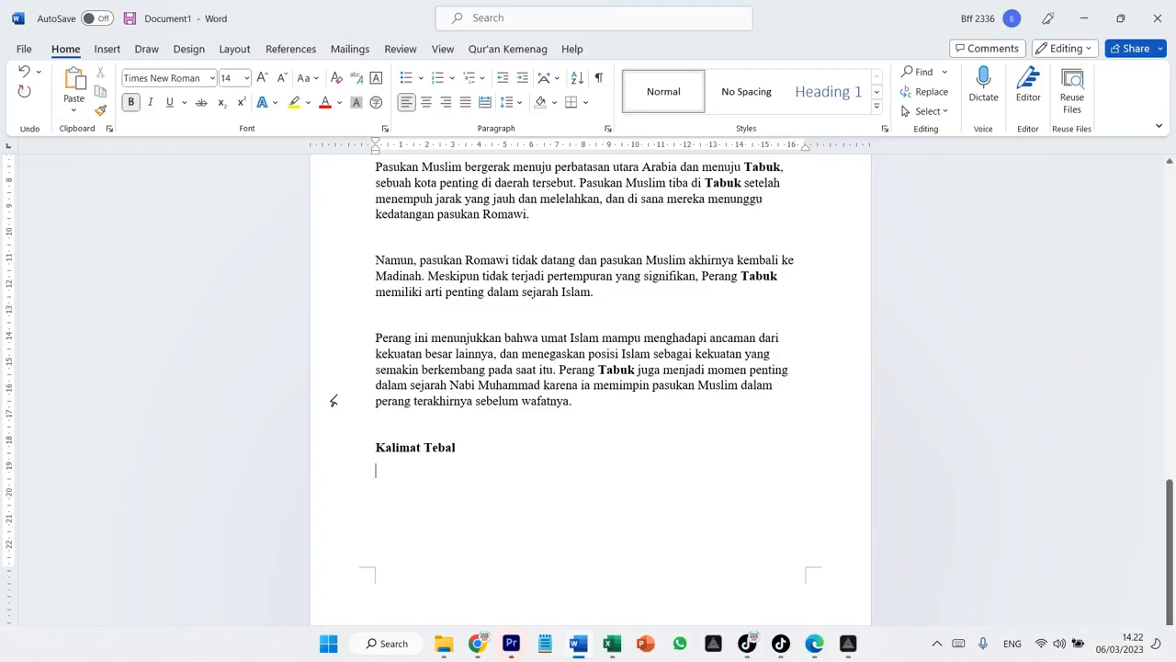
Turn bold off and type 'Kalimat tipis' on the next line
{"action": "left_click", "coordinate": [132, 103]}
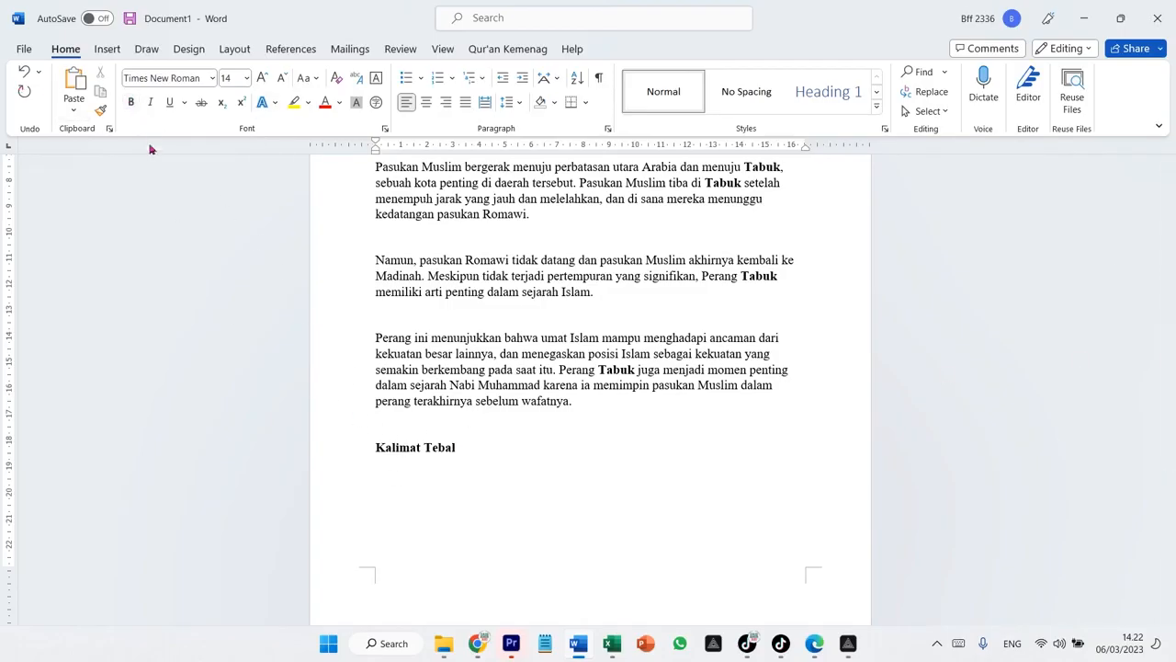
{"action": "type", "text": "Kalima"}
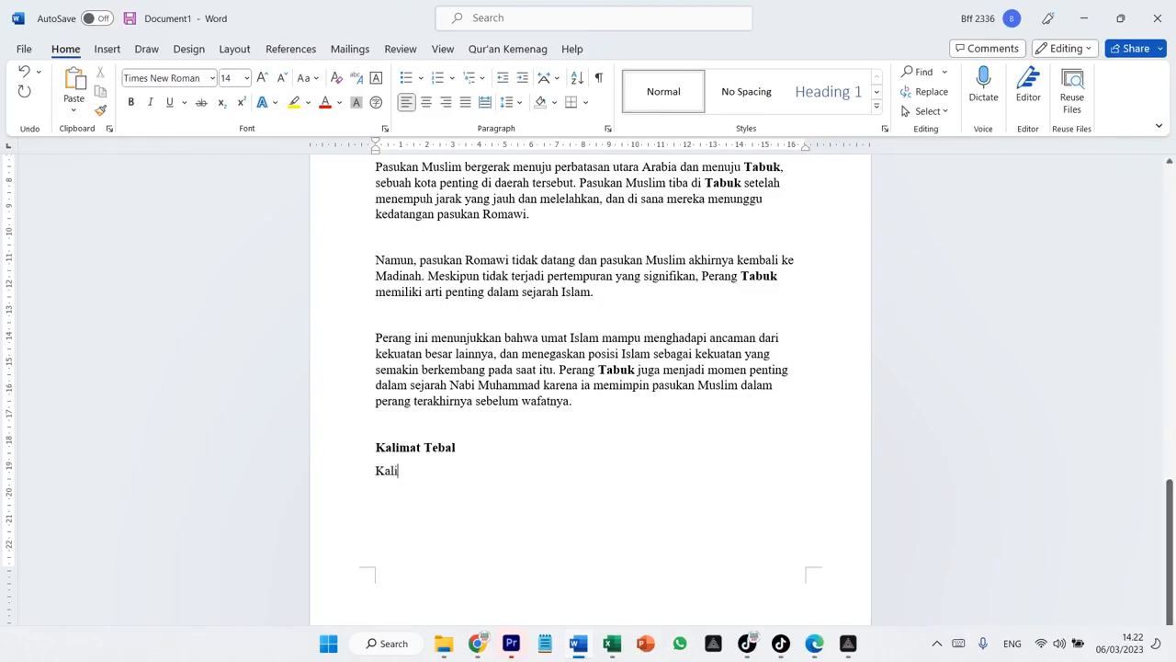
{"action": "type", "text": "t tipis"}
{"action": "key", "text": "Return"}
Type 'Kalimat miring' in italics on the next line
{"action": "left_click", "coordinate": [151, 103]}
{"action": "type", "text": "Kalima"}
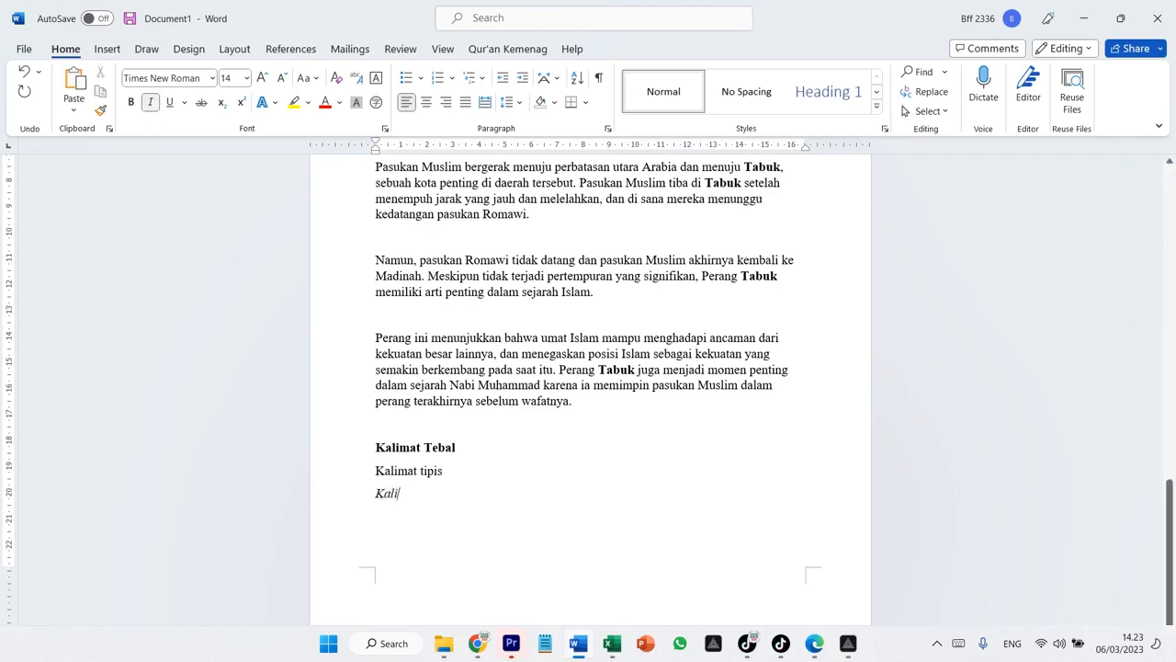
{"action": "type", "text": "t miring"}
Turn italic off and type 'Kalimat tidak miring' on the next line
{"action": "left_click", "coordinate": [150, 103]}
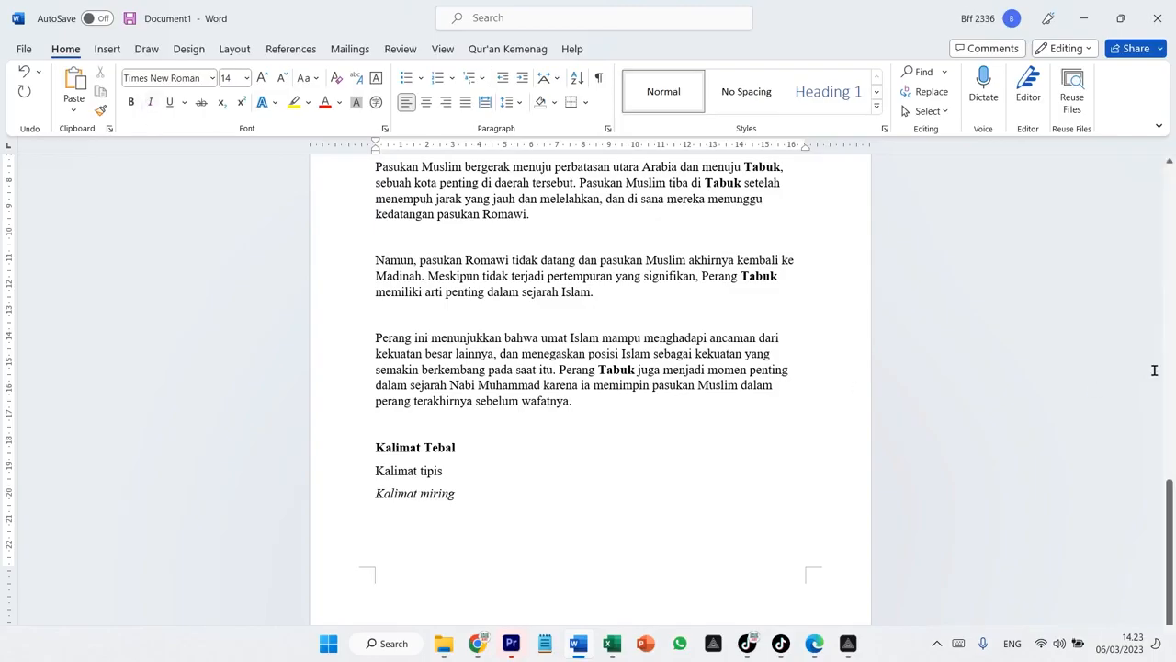
{"action": "type", "text": "Kalima"}
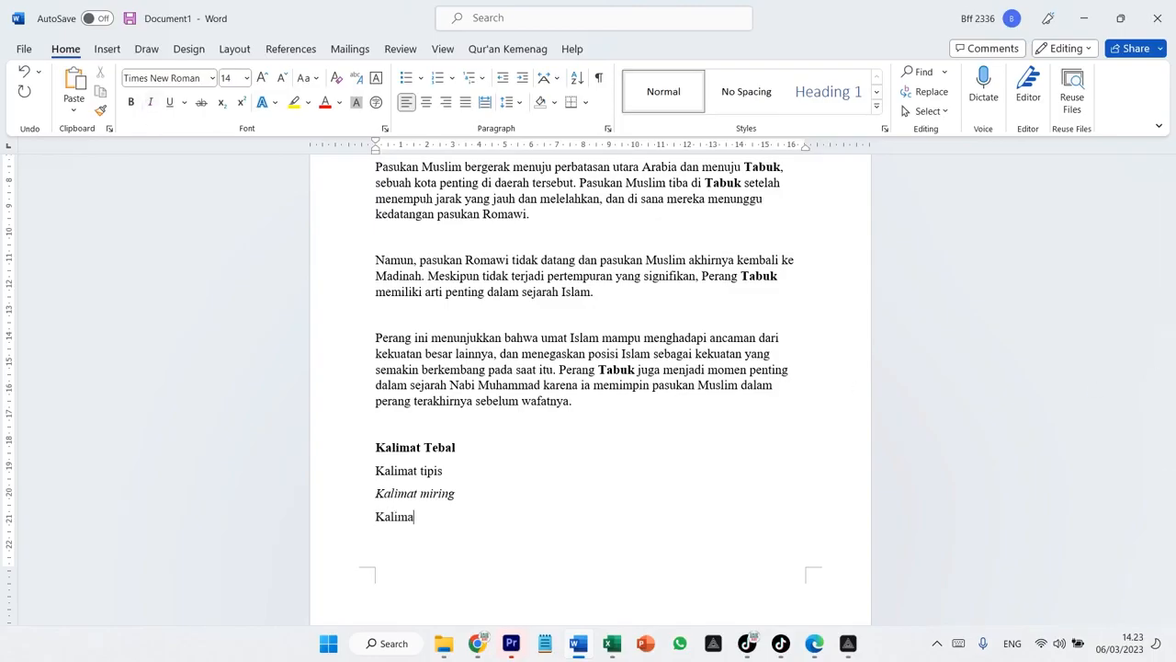
{"action": "type", "text": "t tidak miring"}
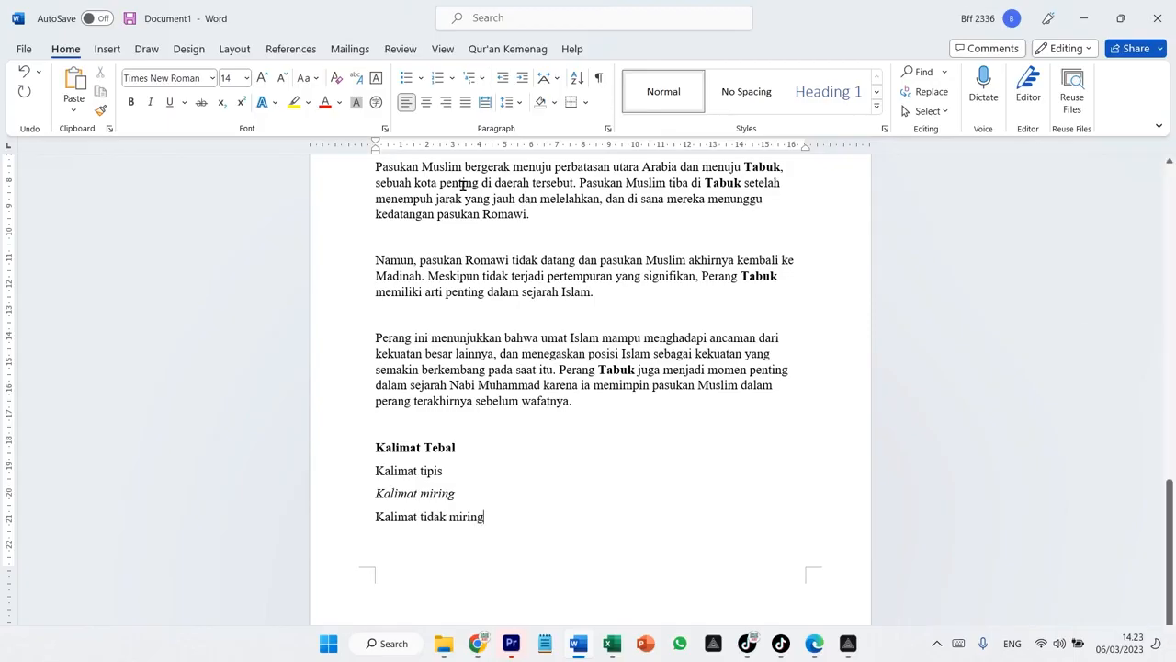
{"action": "key", "text": "Return"}
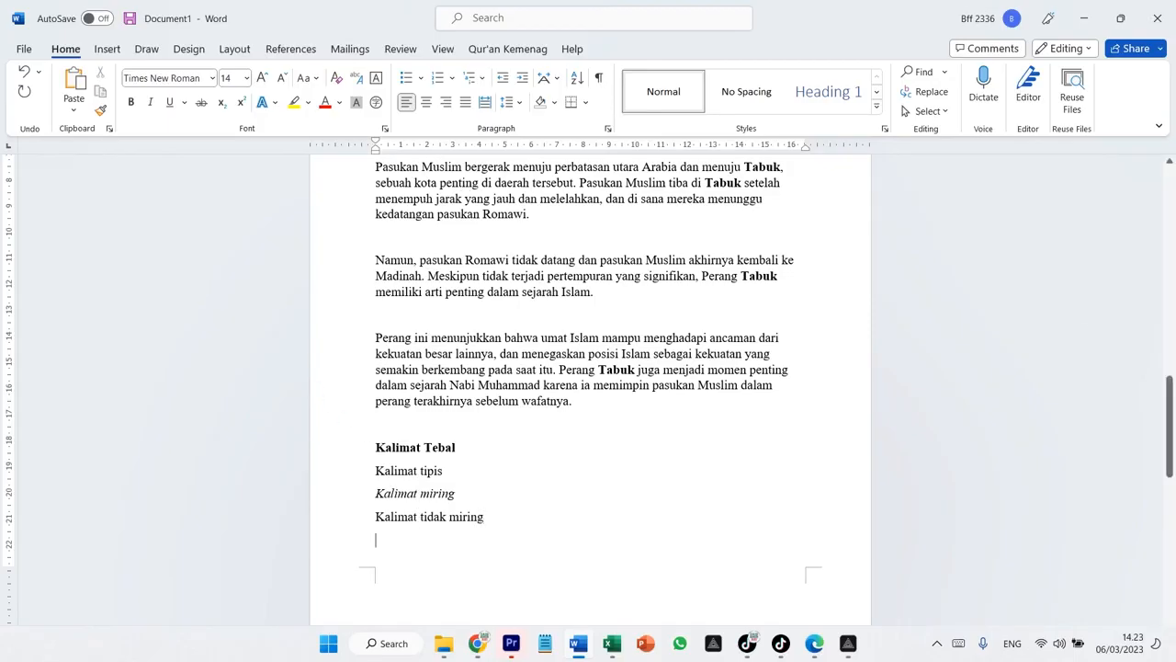
Turn underline on and type 'Kalimat garis bawah' underlined on the next line
{"action": "left_click", "coordinate": [170, 103]}
{"action": "type", "text": "Ka"}
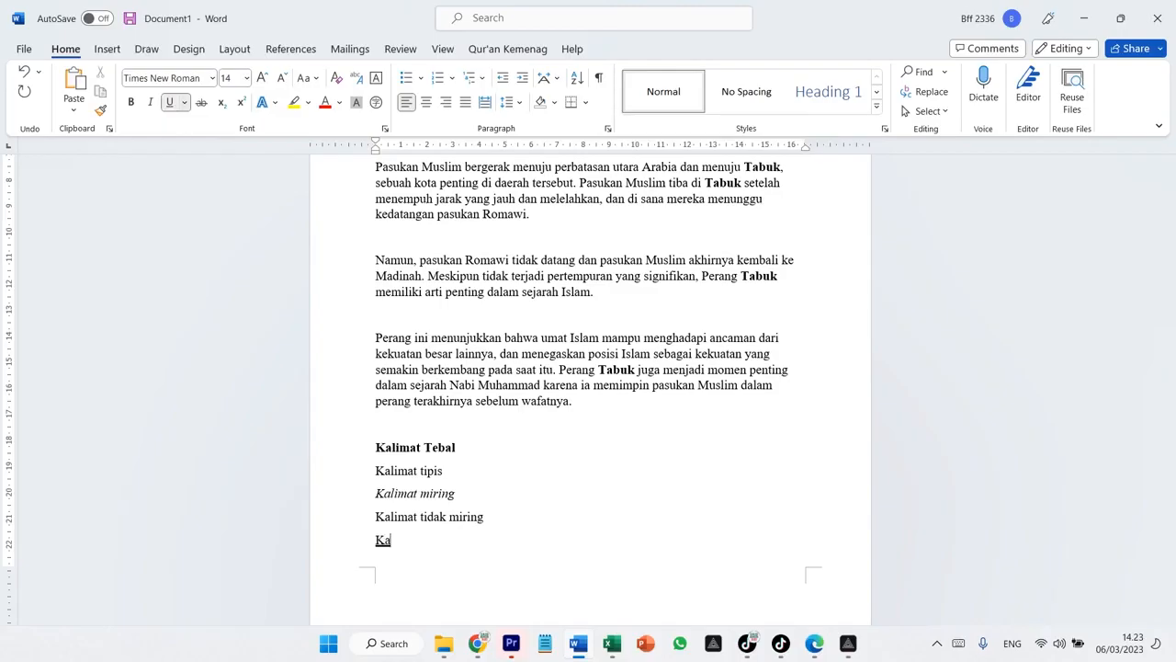
{"action": "type", "text": "limat garis bawah"}
{"action": "key", "text": "Return"}
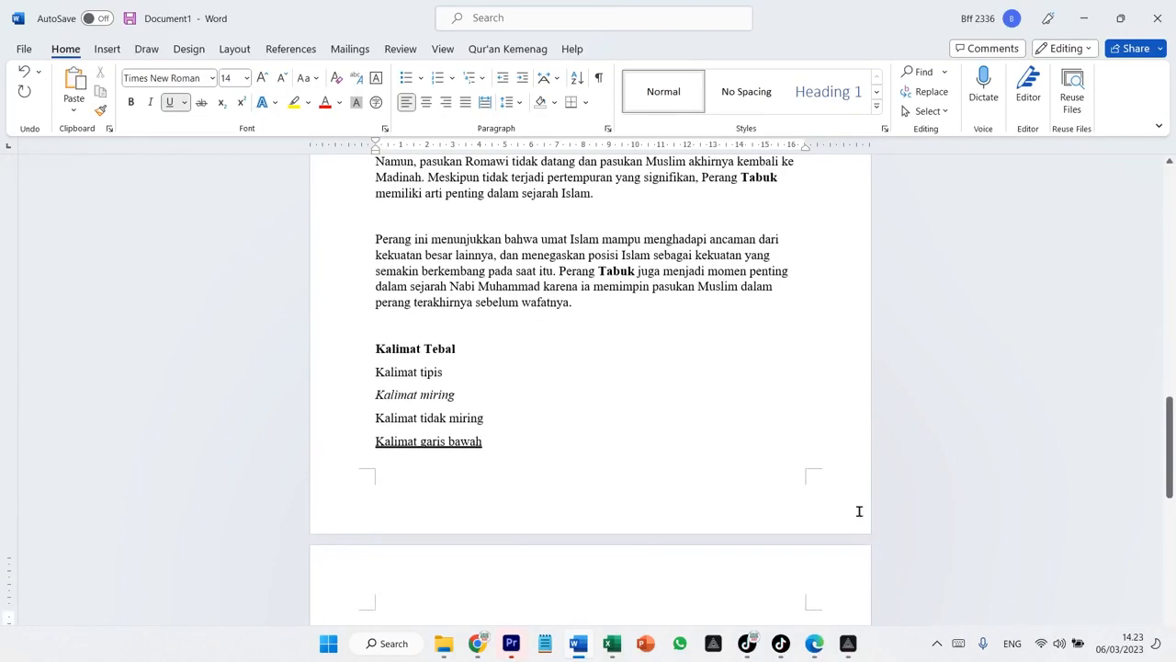
Turn underline off and type 'Kalimat tidak garis bawah' on the following line
{"action": "scroll", "coordinate": [817, 508], "scroll_direction": "down", "scroll_amount": 3}
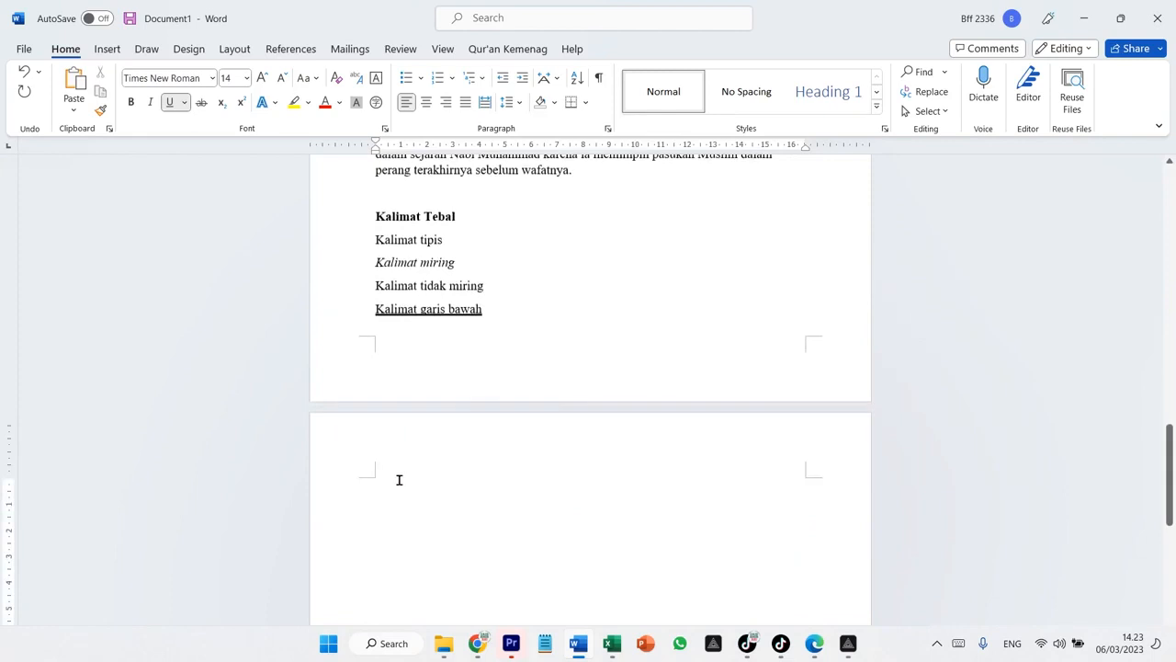
{"action": "left_click", "coordinate": [171, 103]}
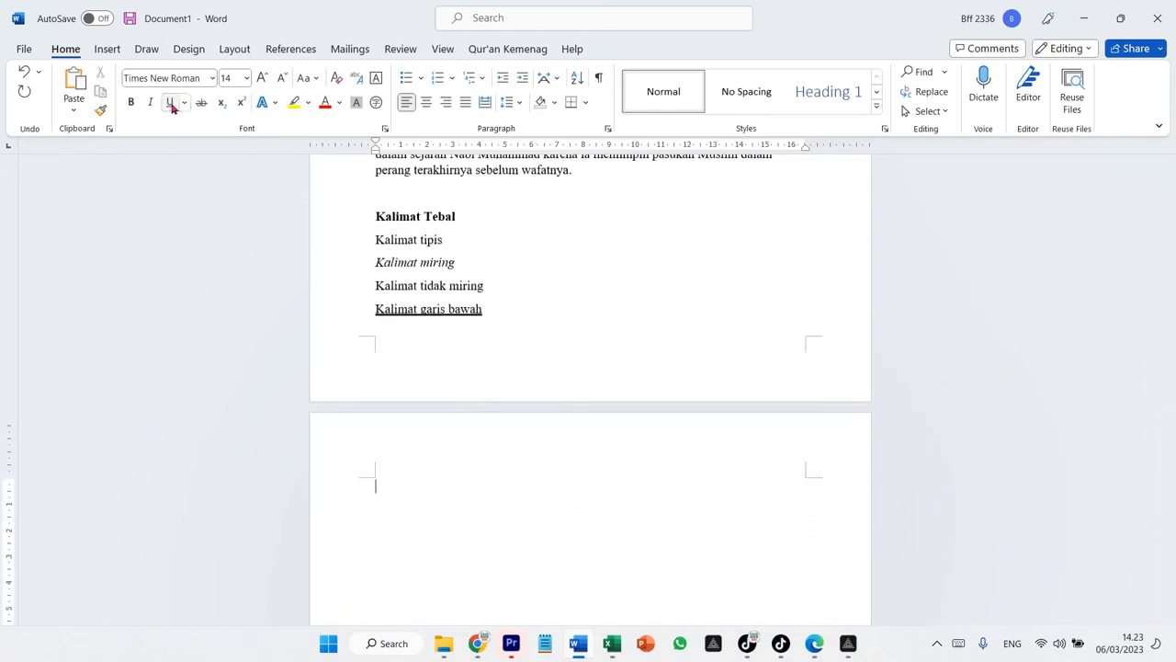
{"action": "type", "text": "K"}
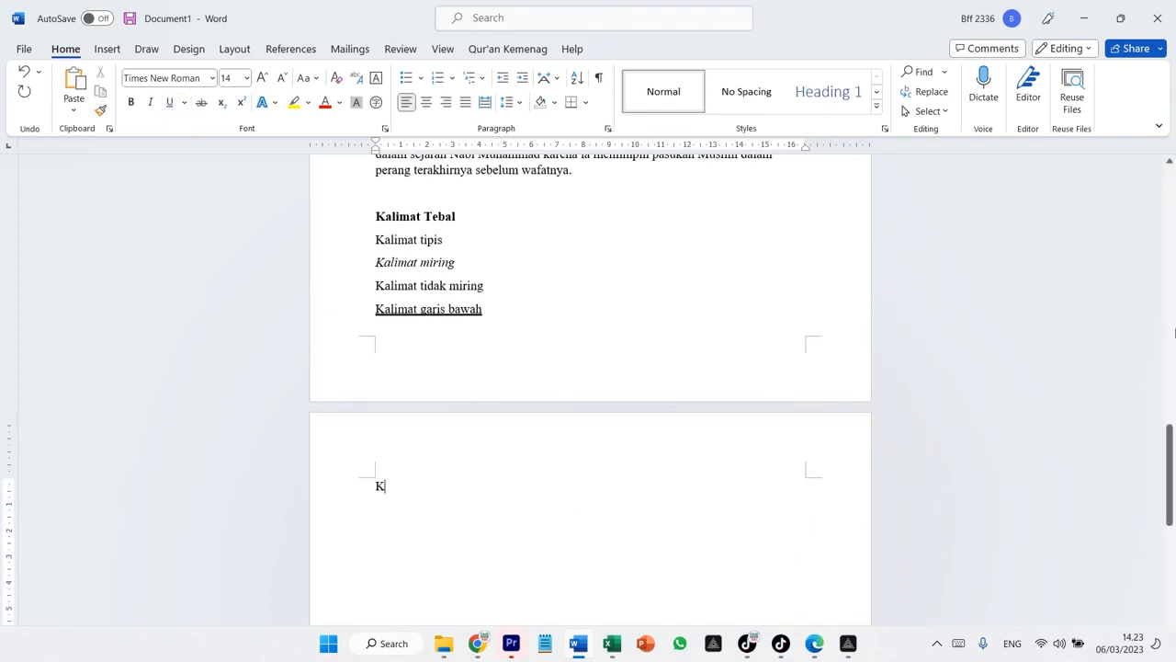
{"action": "type", "text": "alimat tidak garis bawah"}
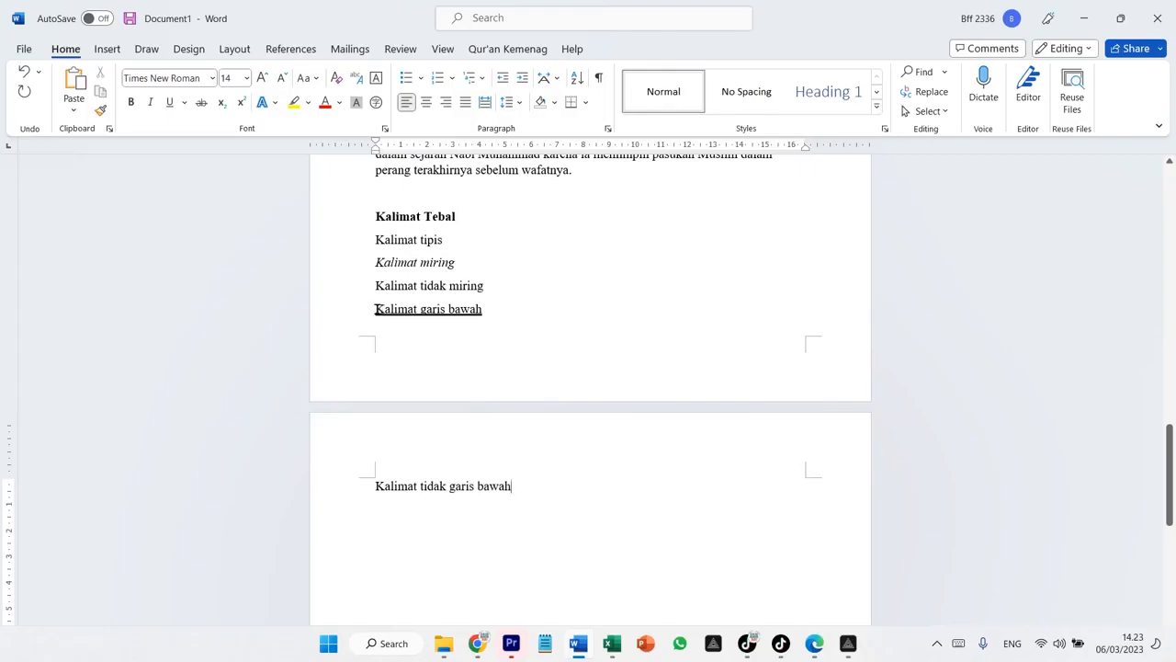
Select the 'Kalimat garis bawah' line and apply an underline style from the underline style options
{"action": "left_click_drag", "start_coordinate": [370, 309], "coordinate": [506, 302]}
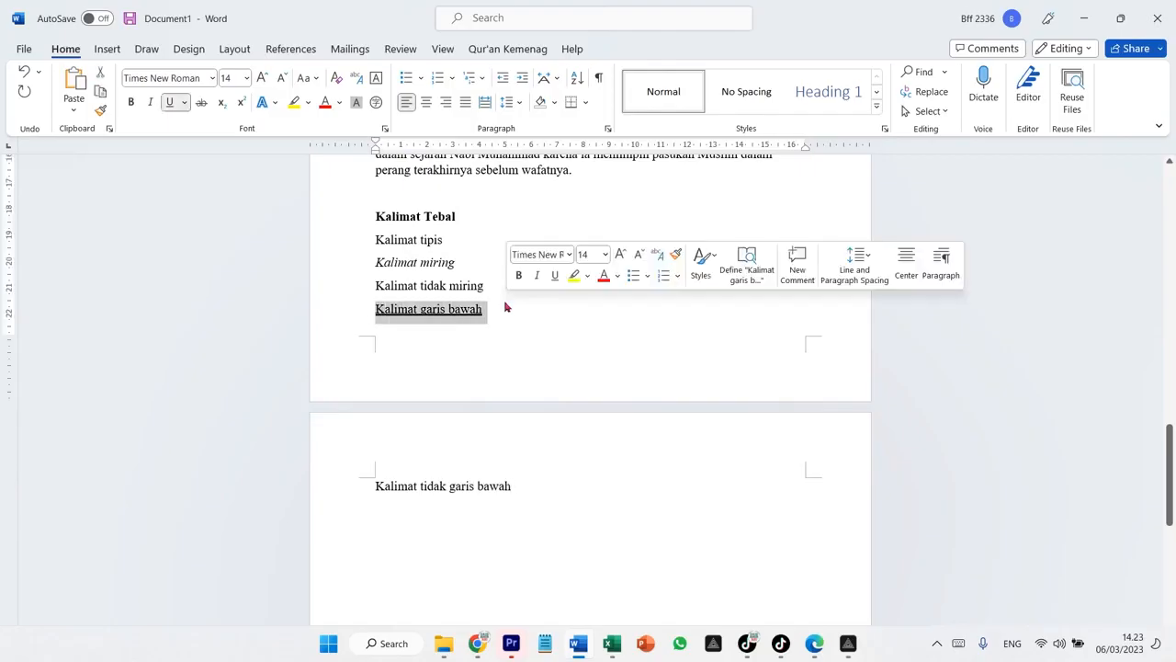
{"action": "left_click", "coordinate": [185, 104]}
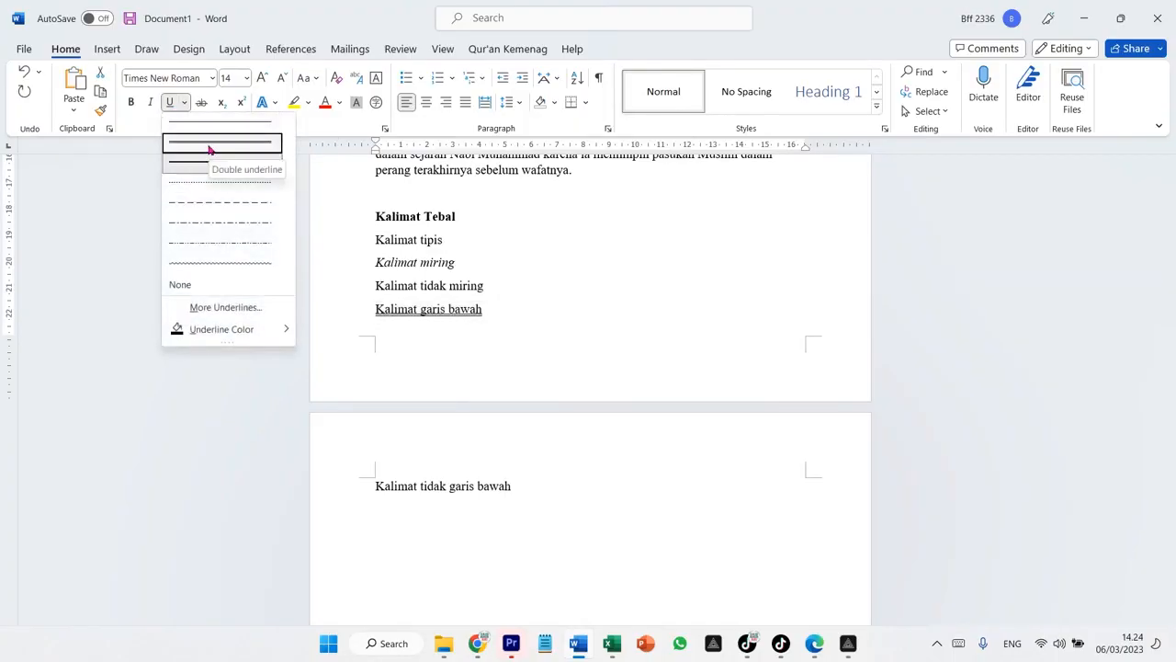
{"action": "left_click", "coordinate": [211, 128]}
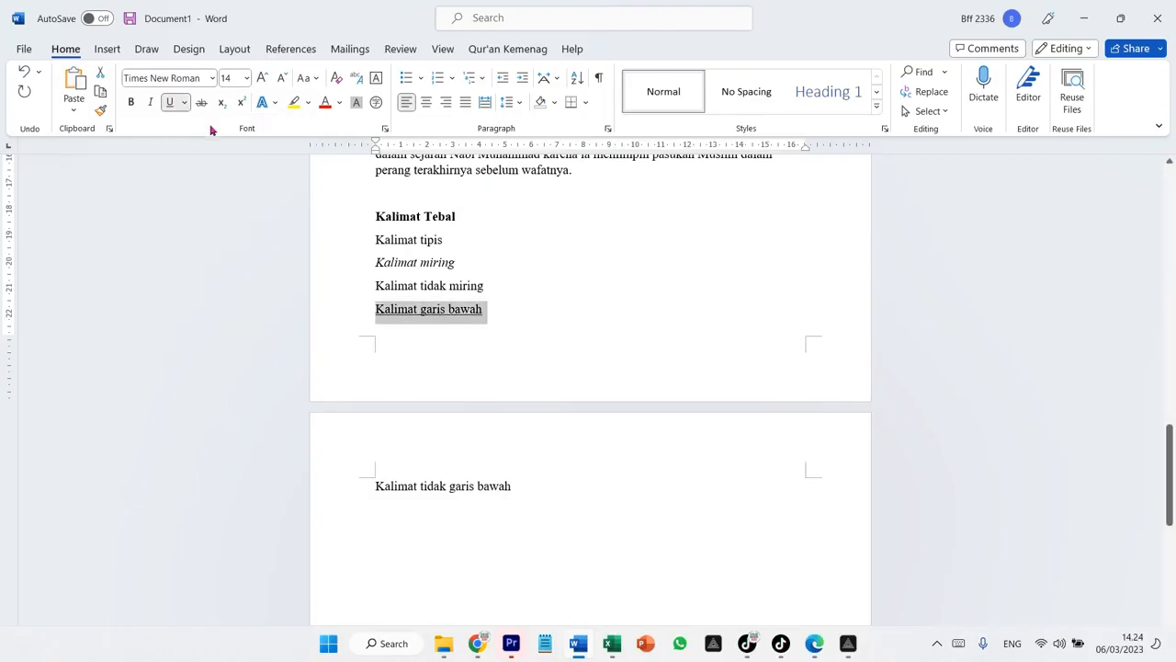
{"action": "left_click", "coordinate": [606, 264]}
Scroll back to the opening paragraphs and review the Italic and Underline formatting commands
{"action": "scroll", "coordinate": [644, 292], "scroll_direction": "up", "scroll_amount": 3}
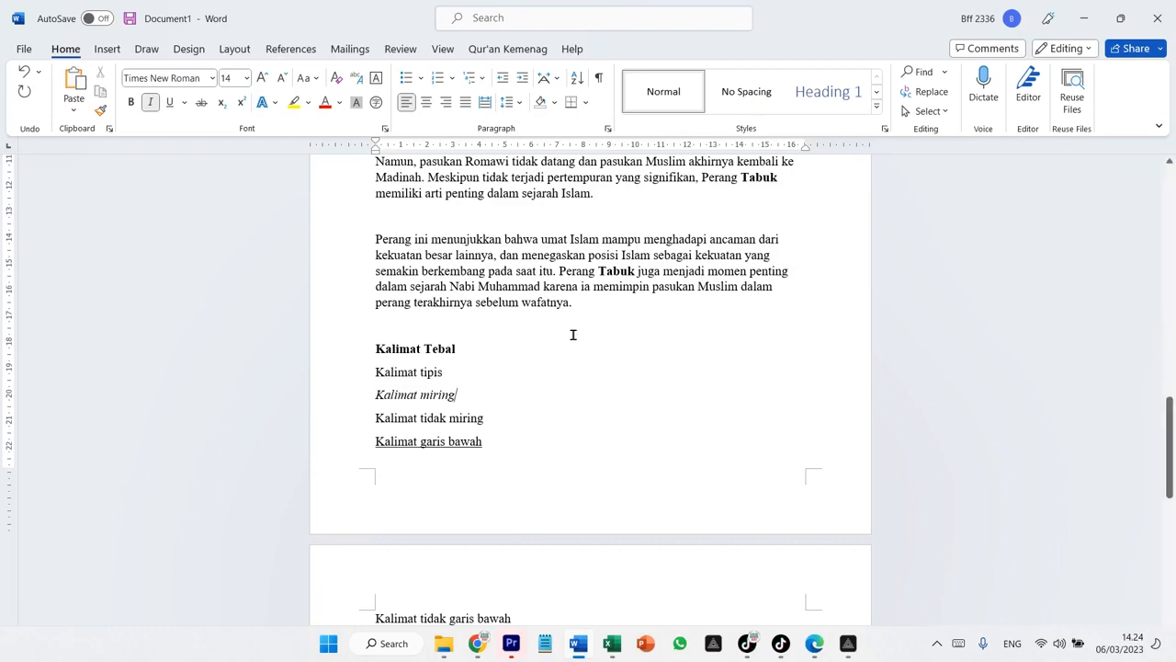
{"action": "scroll", "coordinate": [573, 335], "scroll_direction": "up", "scroll_amount": 12}
{"action": "scroll", "coordinate": [572, 334], "scroll_direction": "up", "scroll_amount": 1}
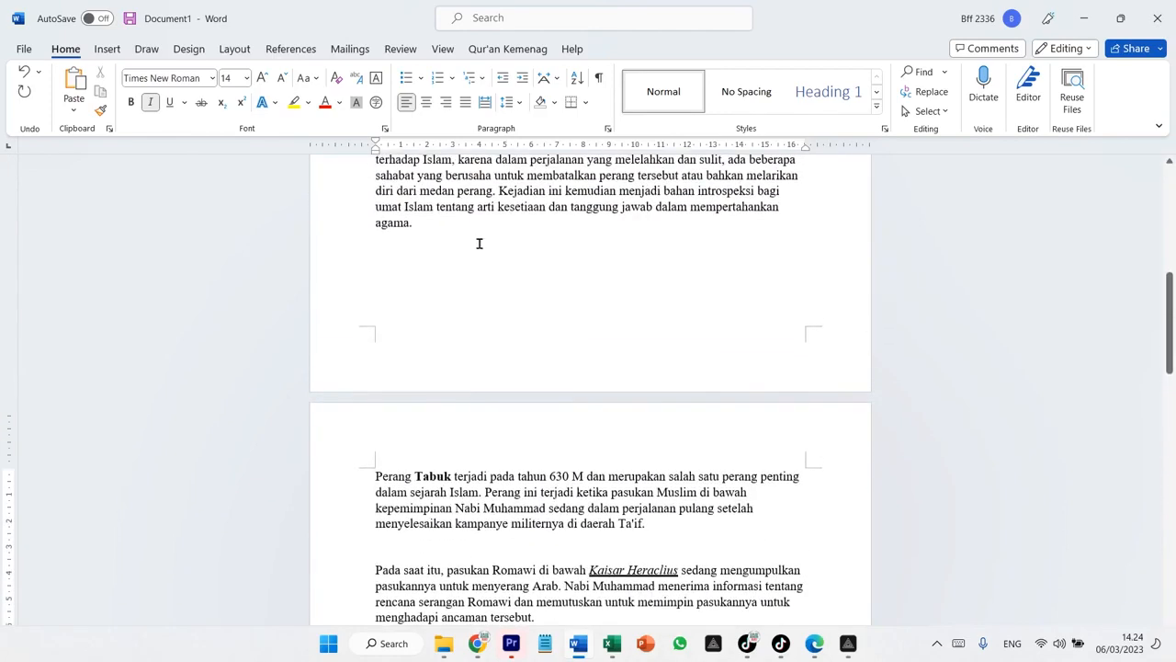
{"action": "left_click", "coordinate": [152, 107]}
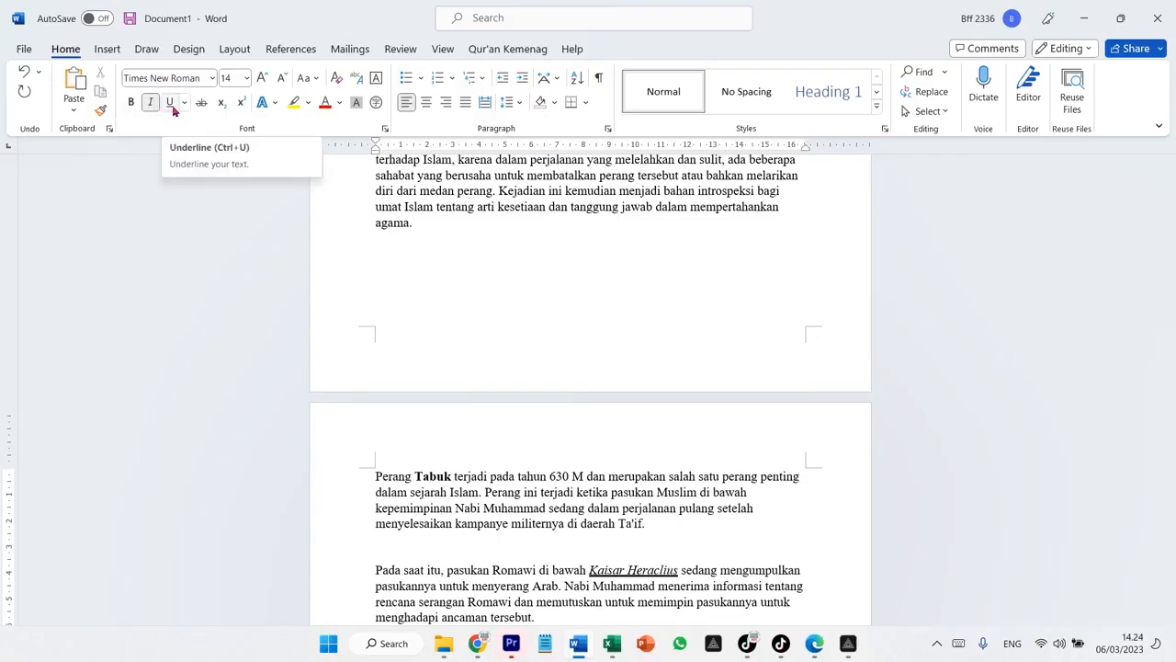